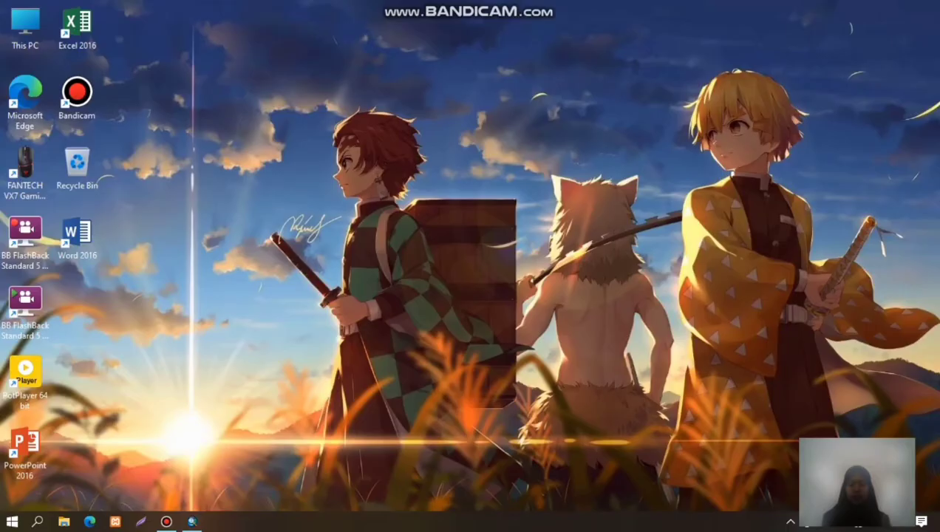
Step: Switch to ArcMap and zoom the administrative map in on the eastern part of Kec. Sendana
{"action": "left_click", "coordinate": [192, 521]}
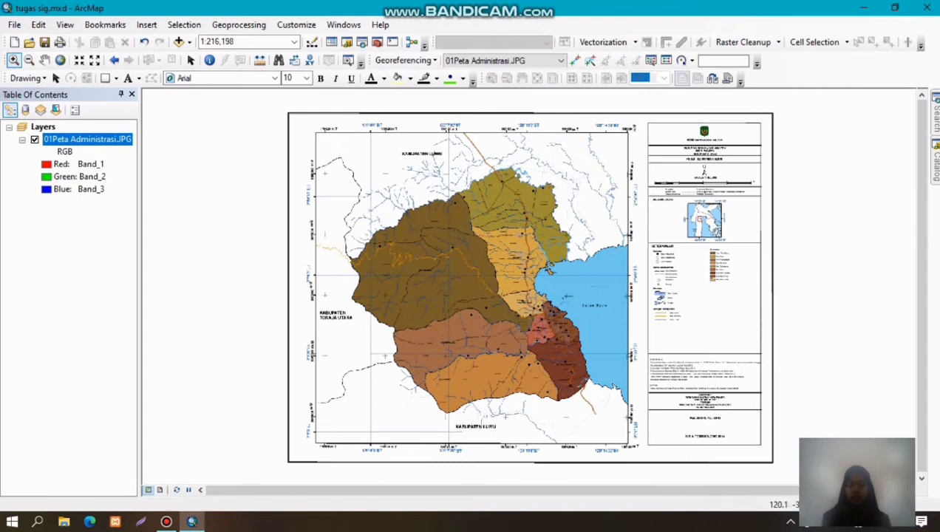
{"action": "left_click_drag", "start_coordinate": [461, 361], "coordinate": [544, 413]}
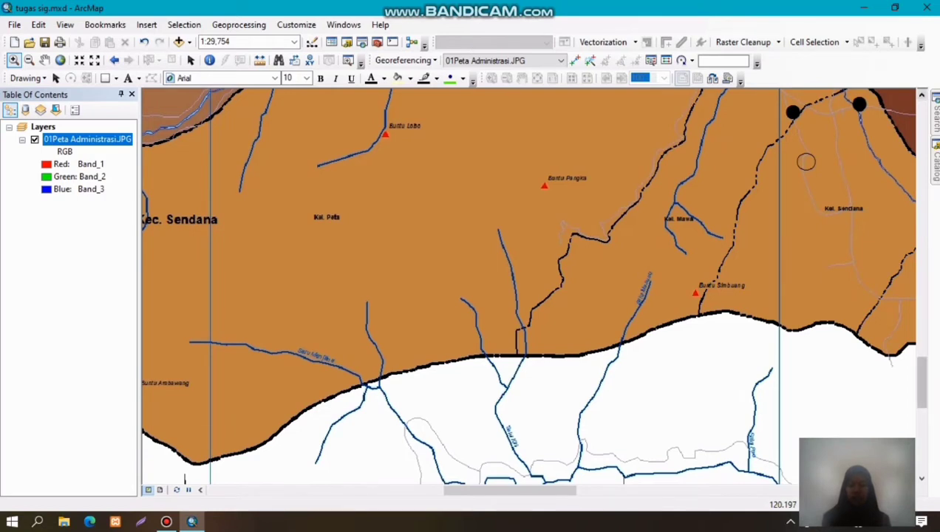
{"action": "left_click", "coordinate": [921, 95]}
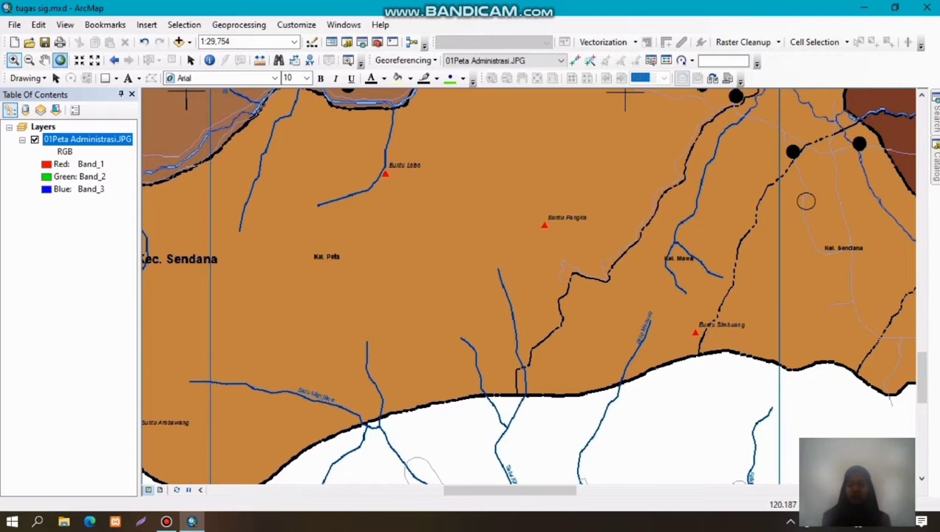
{"action": "left_click", "coordinate": [60, 60]}
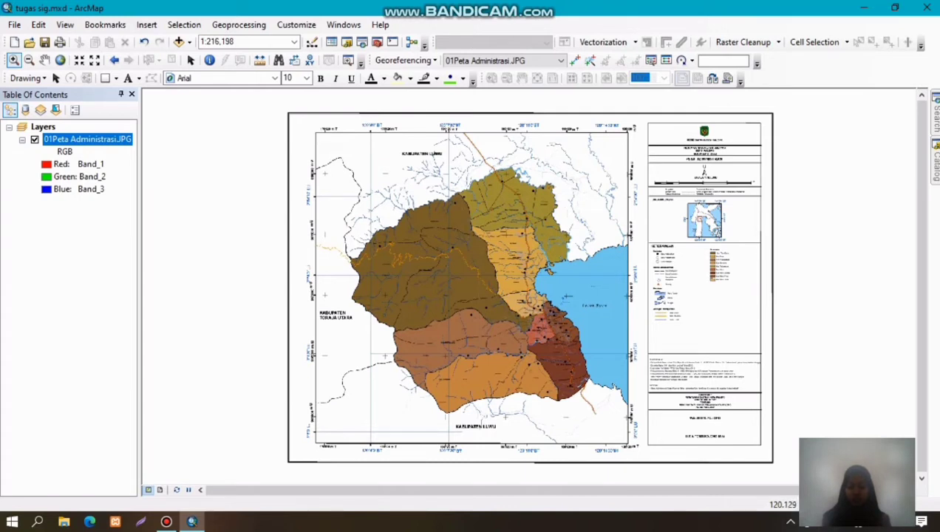
{"action": "left_click_drag", "start_coordinate": [415, 367], "coordinate": [560, 414]}
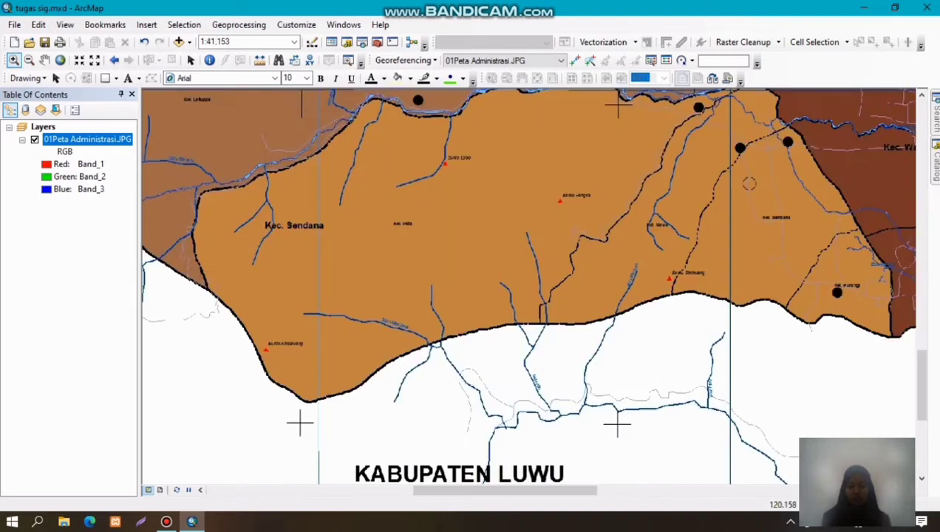
{"action": "scroll", "coordinate": [552, 317], "scroll_direction": "down", "scroll_amount": 1}
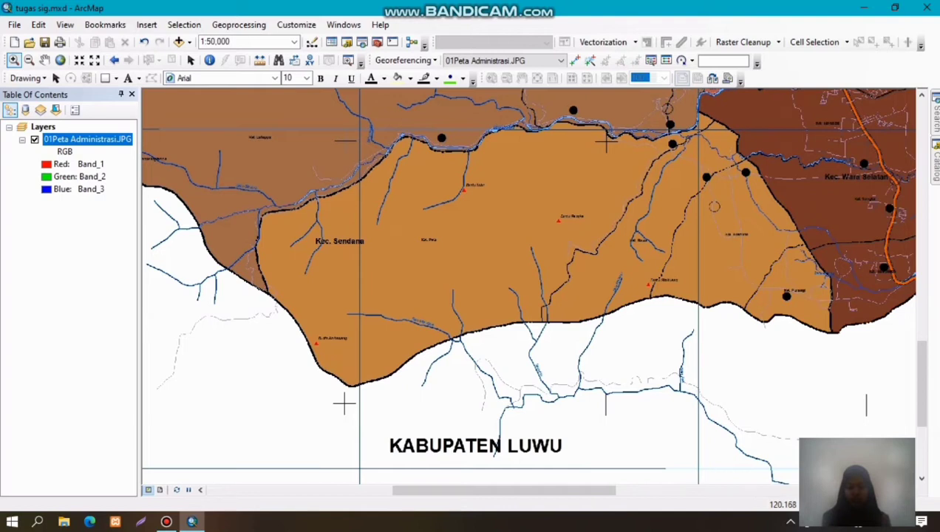
{"action": "left_click_drag", "start_coordinate": [583, 115], "coordinate": [768, 316]}
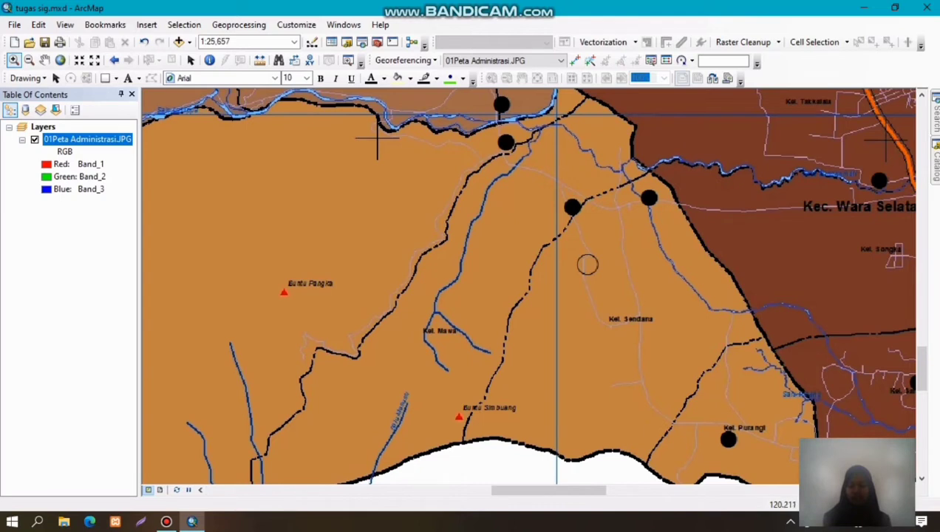
Step: Start a new shapefile in the D:\Download folder, named kelurahan, with the Polygon feature type
{"action": "left_click", "coordinate": [936, 166]}
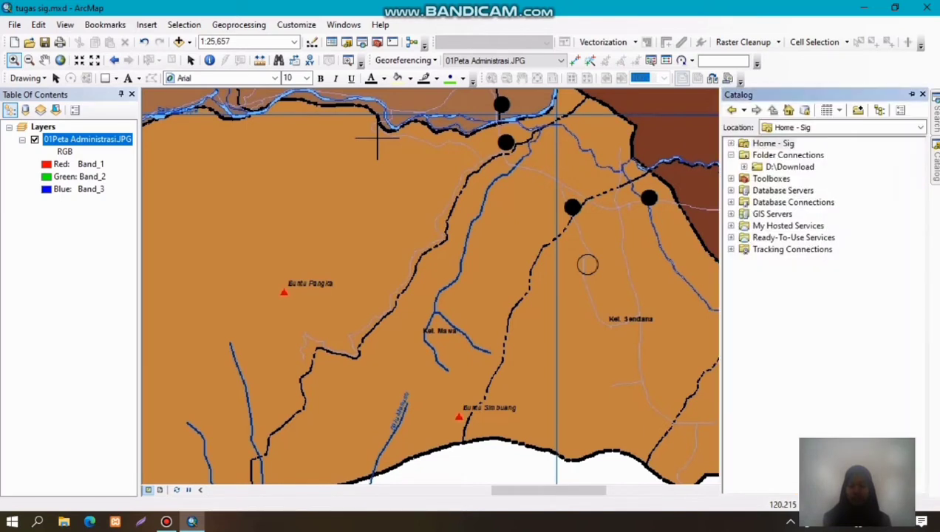
{"action": "left_click", "coordinate": [744, 167]}
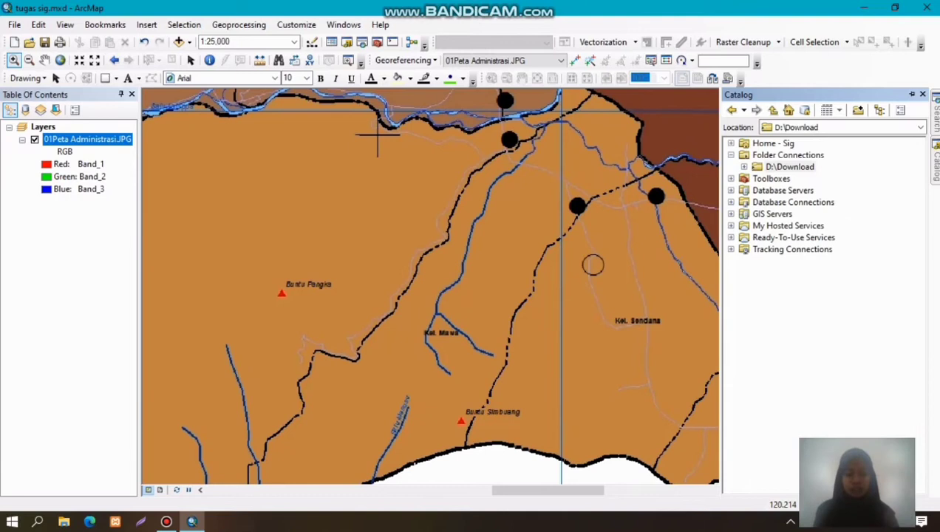
{"action": "right_click", "coordinate": [799, 167]}
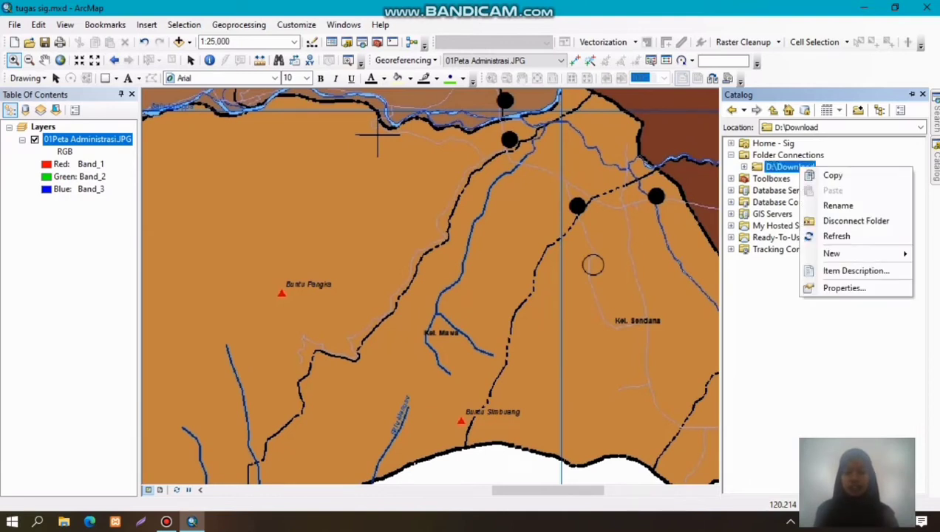
{"action": "mouse_move", "coordinate": [832, 253]}
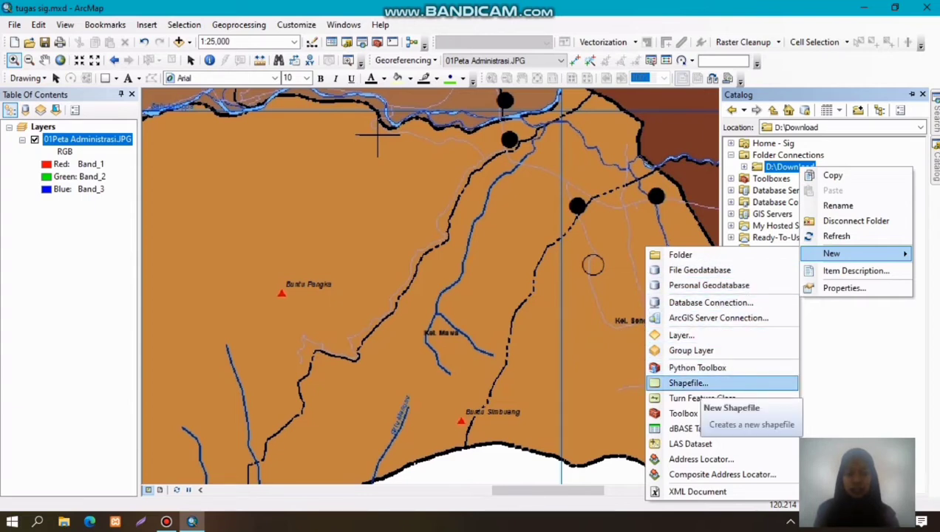
{"action": "left_click", "coordinate": [687, 383]}
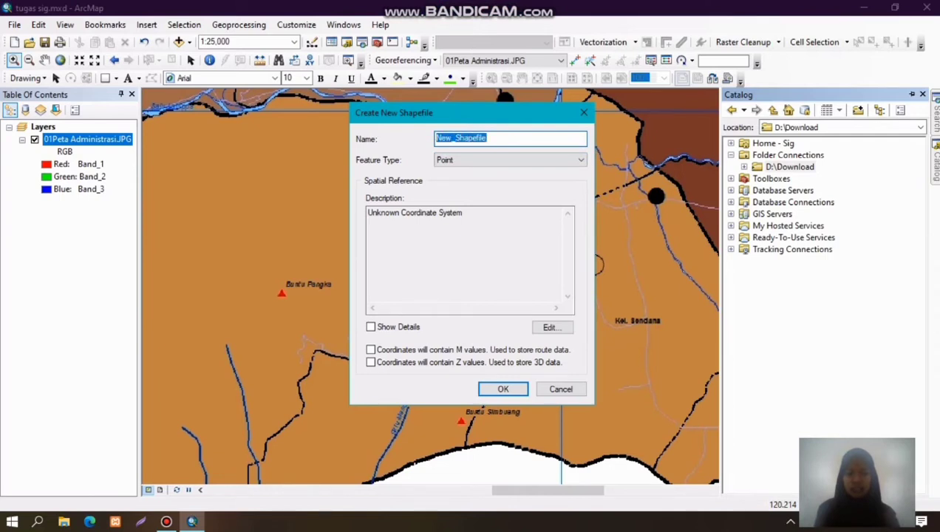
{"action": "key", "text": "BackSpace"}
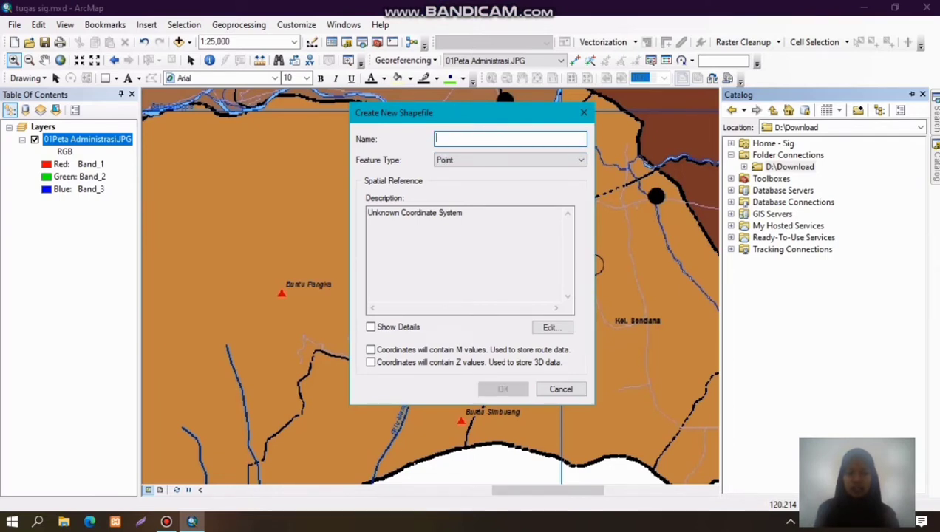
{"action": "type", "text": "kelurahan"}
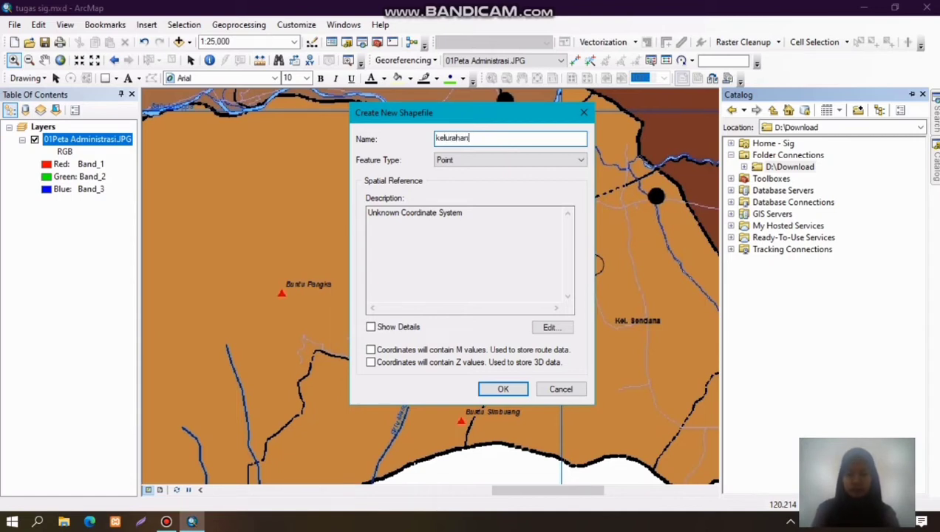
{"action": "left_click", "coordinate": [581, 160]}
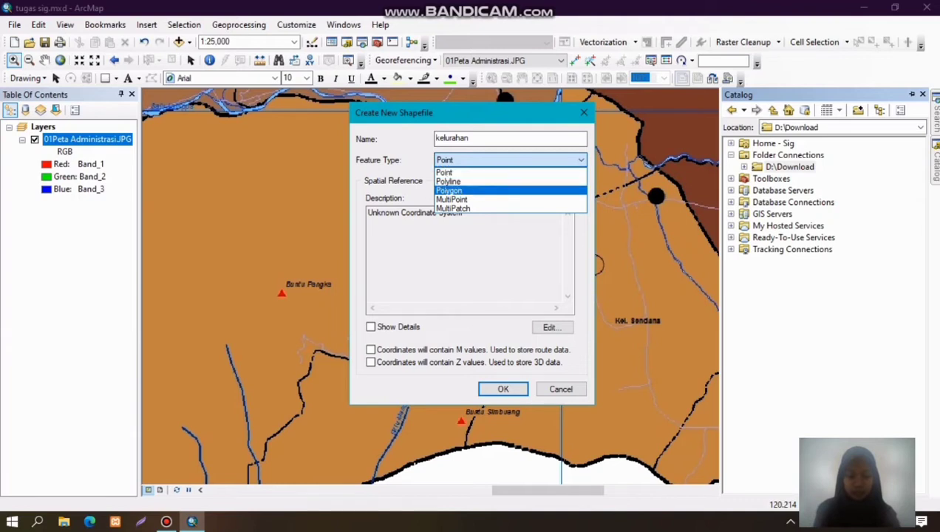
{"action": "left_click", "coordinate": [448, 190]}
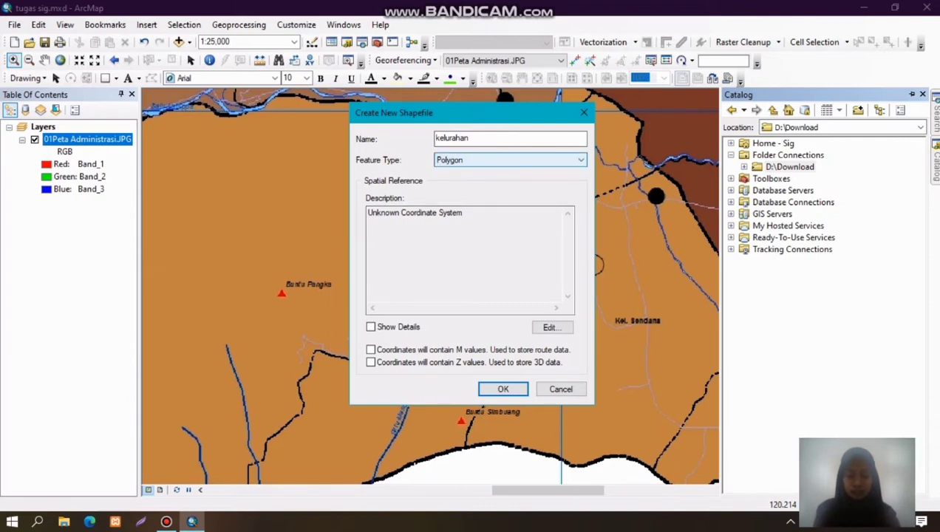
Step: Assign the World geographic coordinate system WGS 1984 to the kelurahan shapefile and create it
{"action": "left_click", "coordinate": [550, 326]}
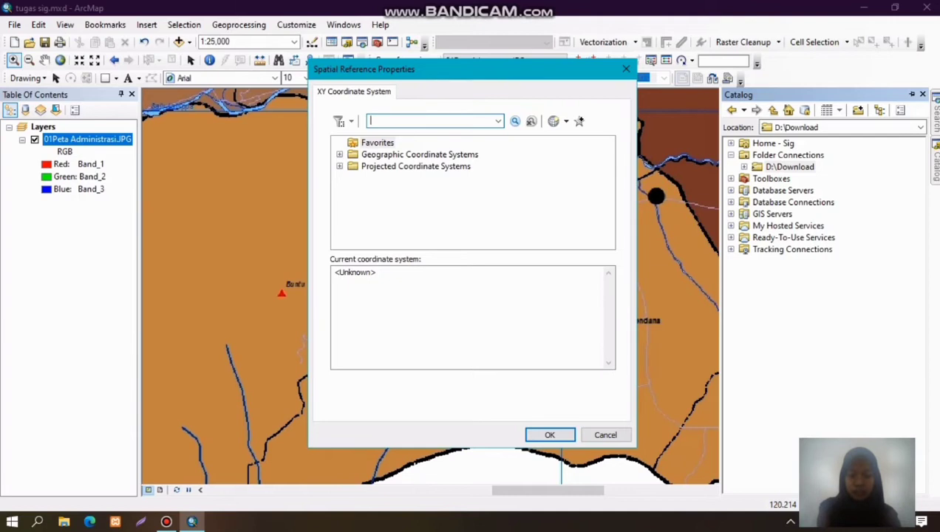
{"action": "left_click", "coordinate": [339, 154]}
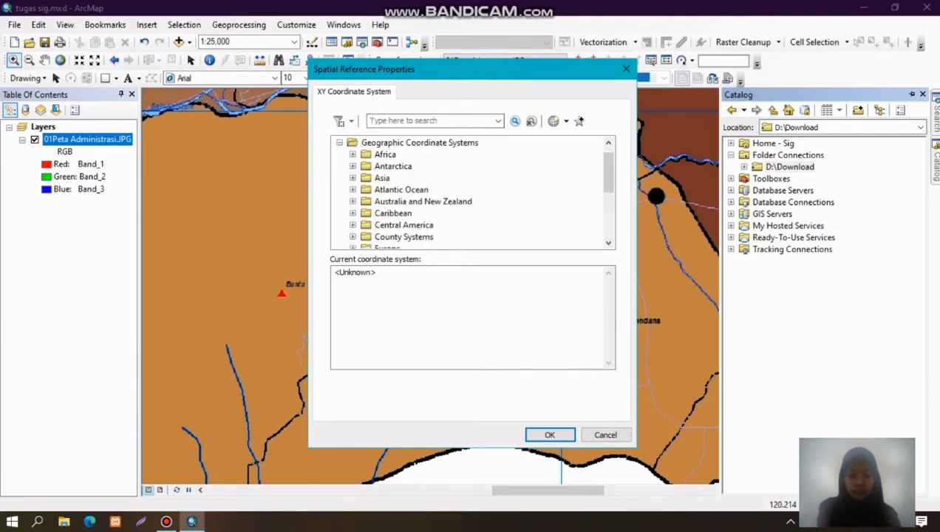
{"action": "scroll", "coordinate": [472, 192], "scroll_direction": "down", "scroll_amount": 3}
{"action": "scroll", "coordinate": [473, 192], "scroll_direction": "down", "scroll_amount": 1}
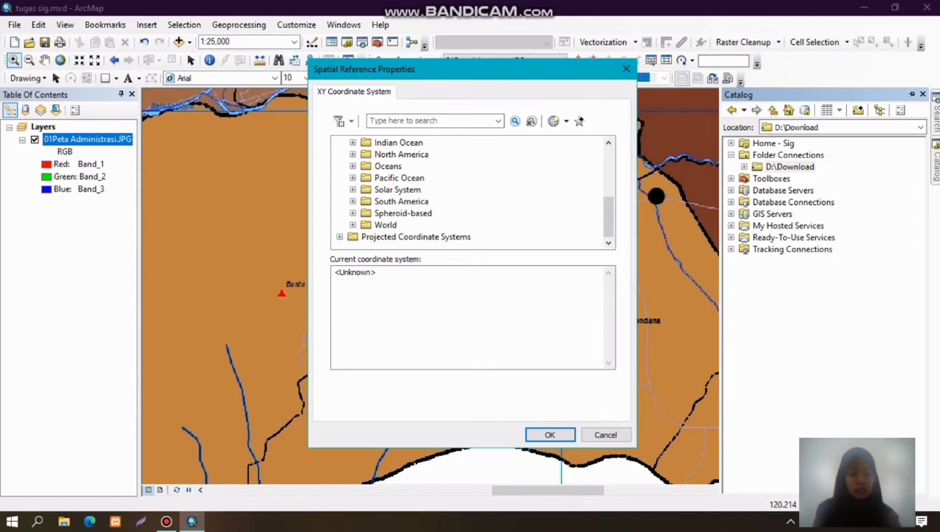
{"action": "left_click", "coordinate": [353, 224]}
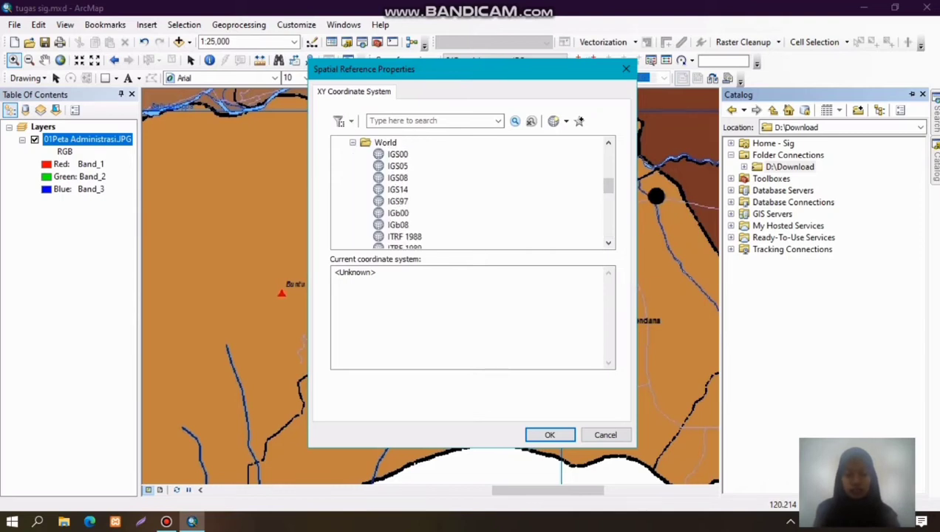
{"action": "scroll", "coordinate": [473, 192], "scroll_direction": "down", "scroll_amount": 10}
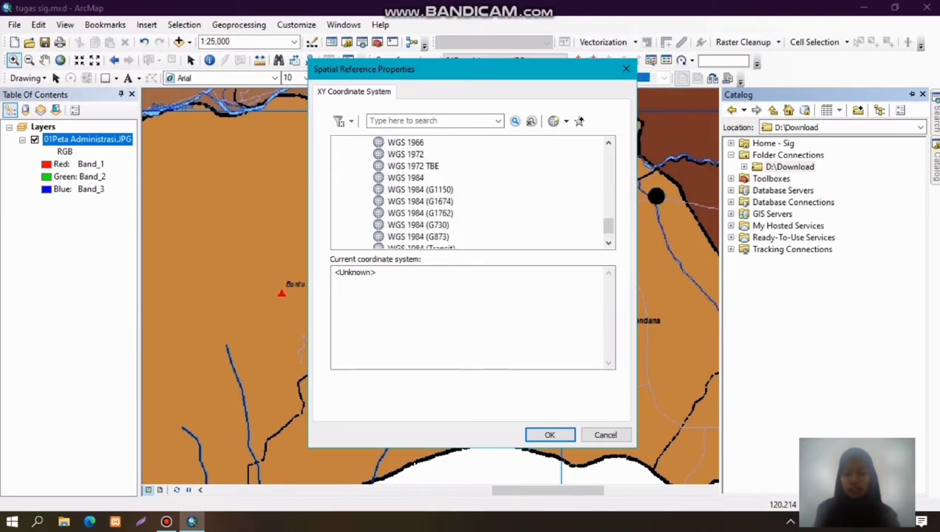
{"action": "left_click", "coordinate": [405, 178]}
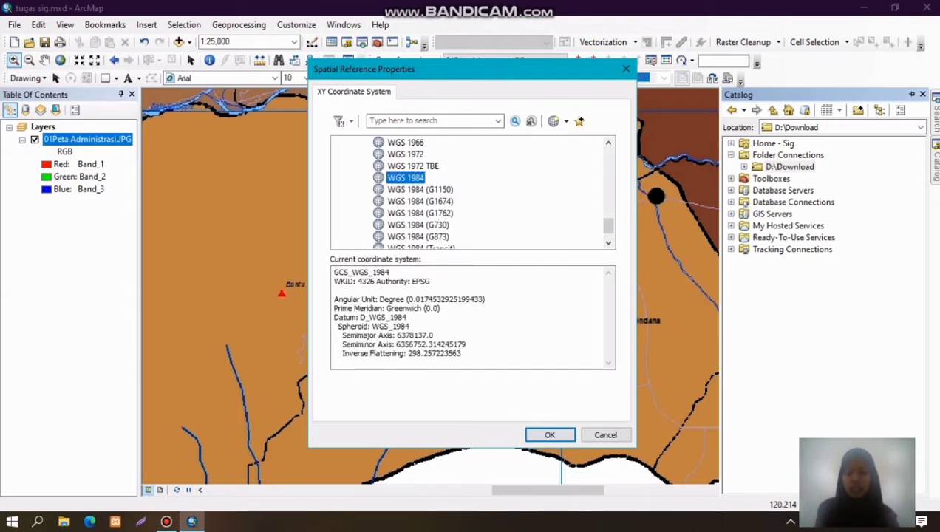
{"action": "left_click", "coordinate": [550, 434]}
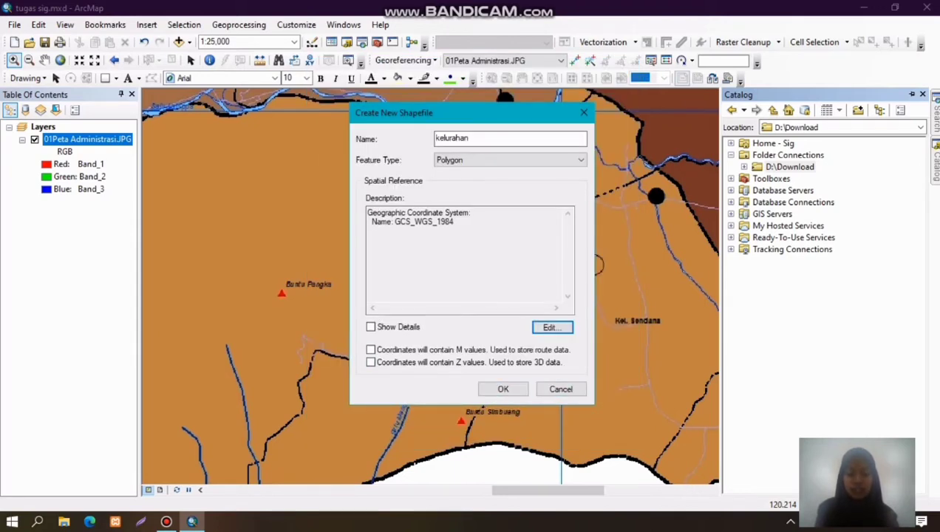
{"action": "left_click", "coordinate": [503, 388]}
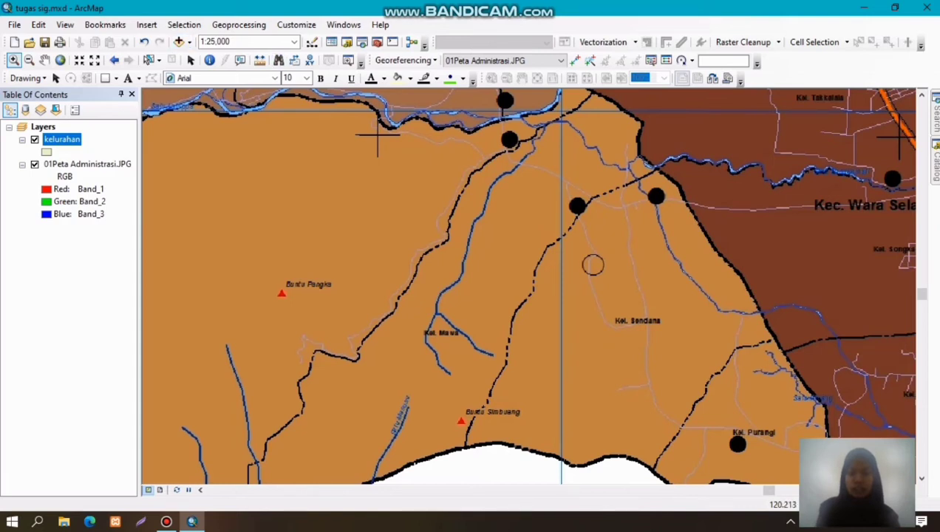
Step: Start another new shapefile in the D:\Download folder, named sungai, with the Polyline feature type
{"action": "mouse_move", "coordinate": [936, 166]}
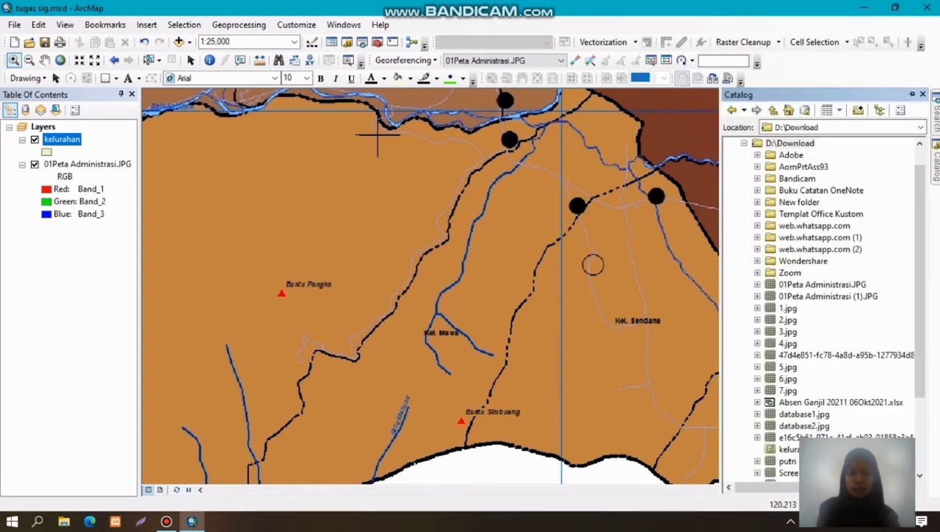
{"action": "left_click", "coordinate": [744, 143]}
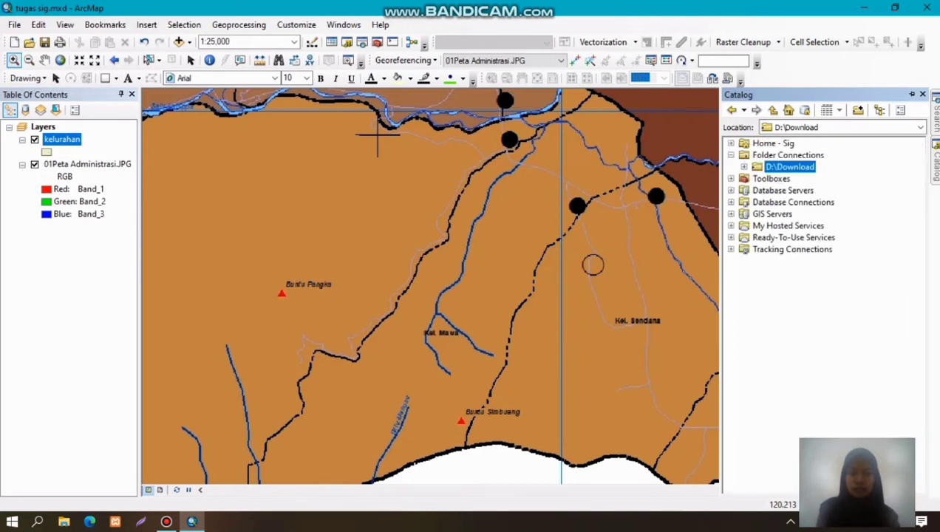
{"action": "right_click", "coordinate": [786, 167]}
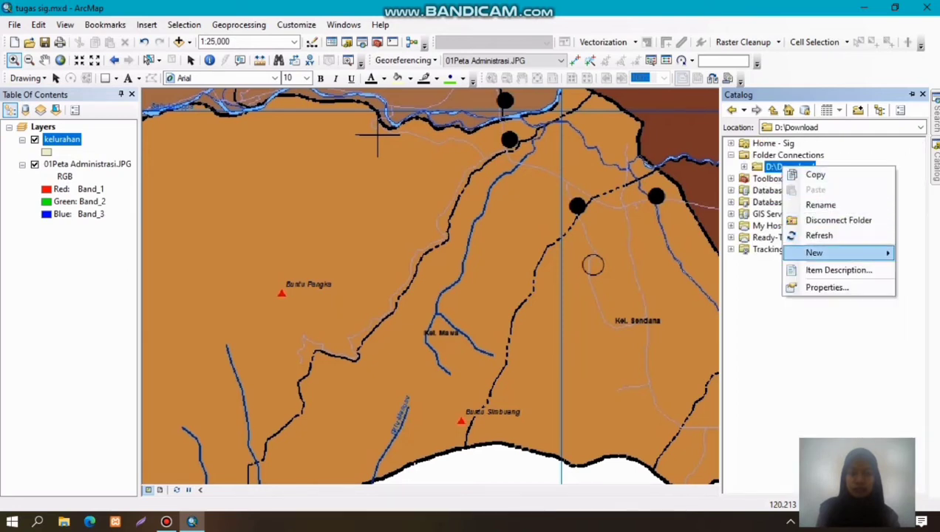
{"action": "mouse_move", "coordinate": [820, 253]}
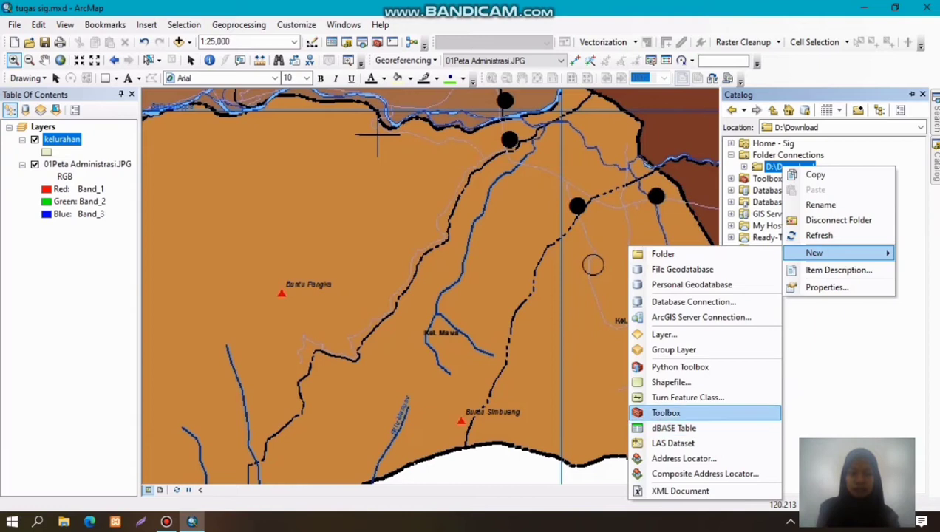
{"action": "left_click", "coordinate": [671, 382]}
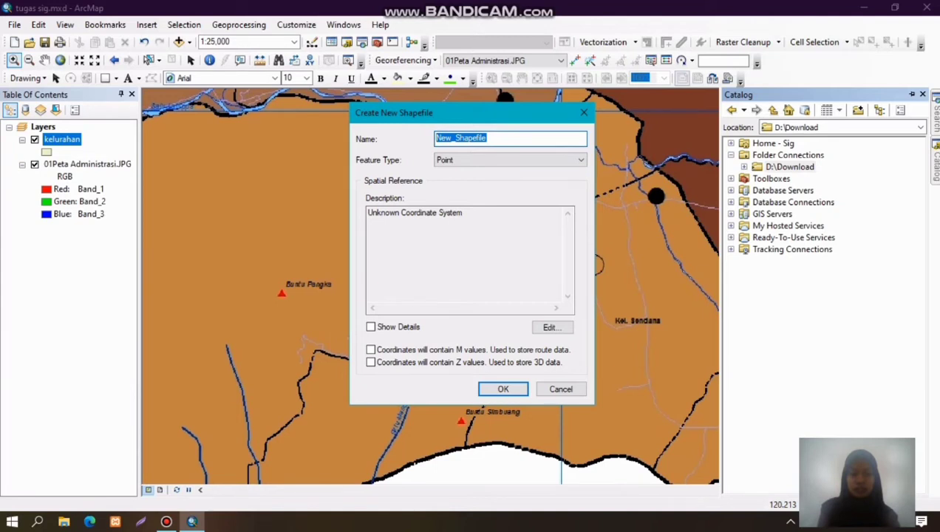
{"action": "key", "text": "BackSpace"}
{"action": "type", "text": "sum"}
{"action": "type", "text": "hal"}
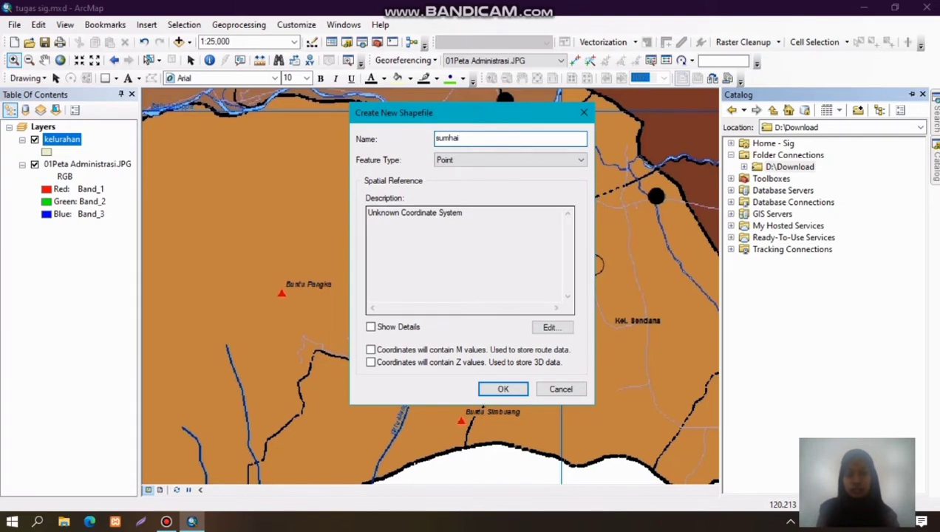
{"action": "key", "text": "BackSpace"}
{"action": "key", "text": "BackSpace"}
{"action": "key", "text": "BackSpace"}
{"action": "type", "text": "ngai"}
{"action": "left_click", "coordinate": [546, 159]}
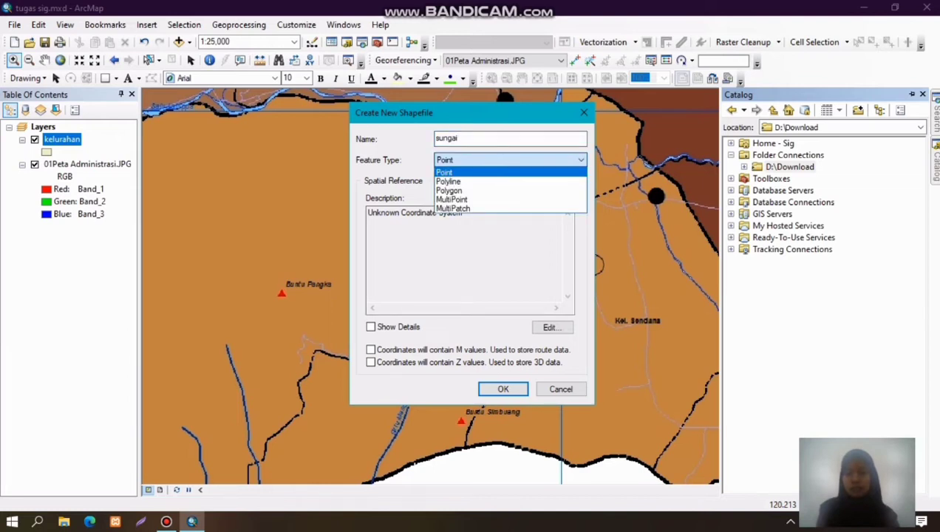
{"action": "left_click", "coordinate": [480, 181]}
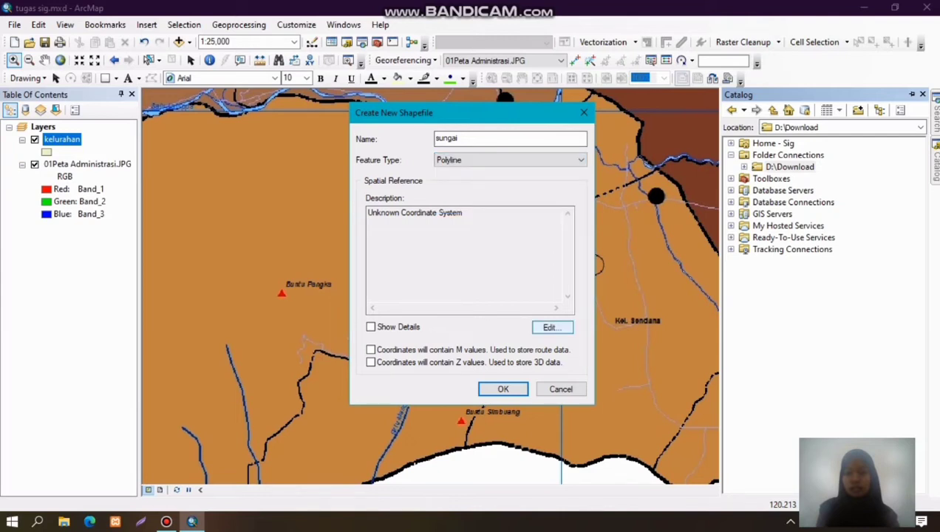
Step: Assign the World geographic coordinate system WGS 1984 to the sungai shapefile and create it
{"action": "left_click", "coordinate": [552, 327]}
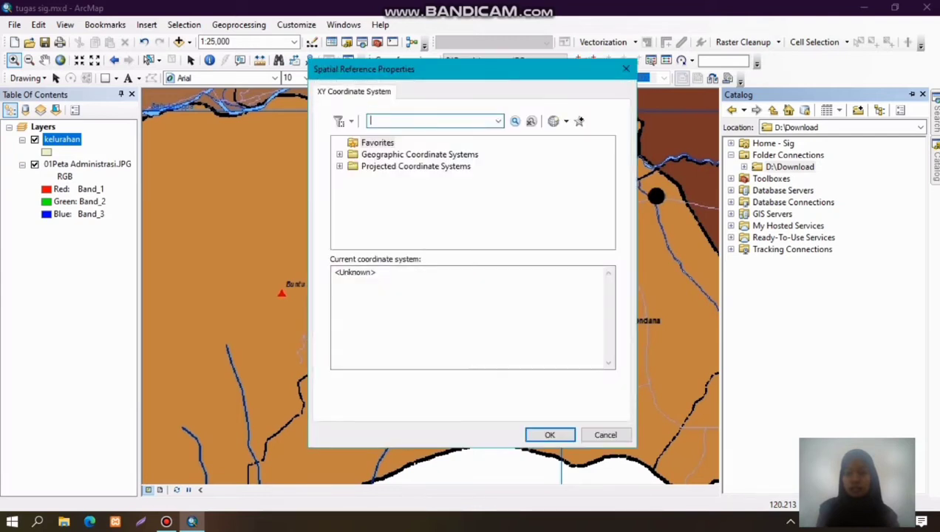
{"action": "left_click", "coordinate": [340, 155]}
{"action": "scroll", "coordinate": [340, 155], "scroll_direction": "down", "scroll_amount": 4}
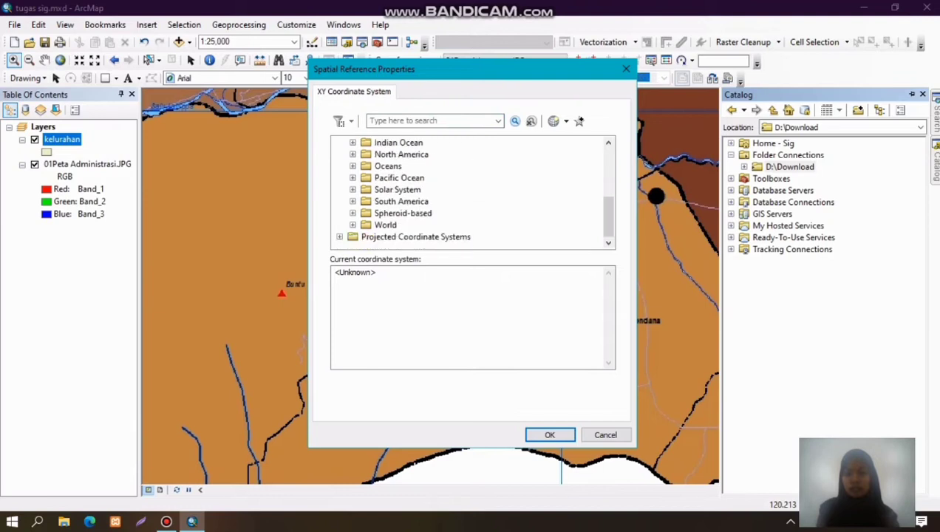
{"action": "left_click", "coordinate": [353, 225]}
{"action": "scroll", "coordinate": [353, 225], "scroll_direction": "down", "scroll_amount": 4}
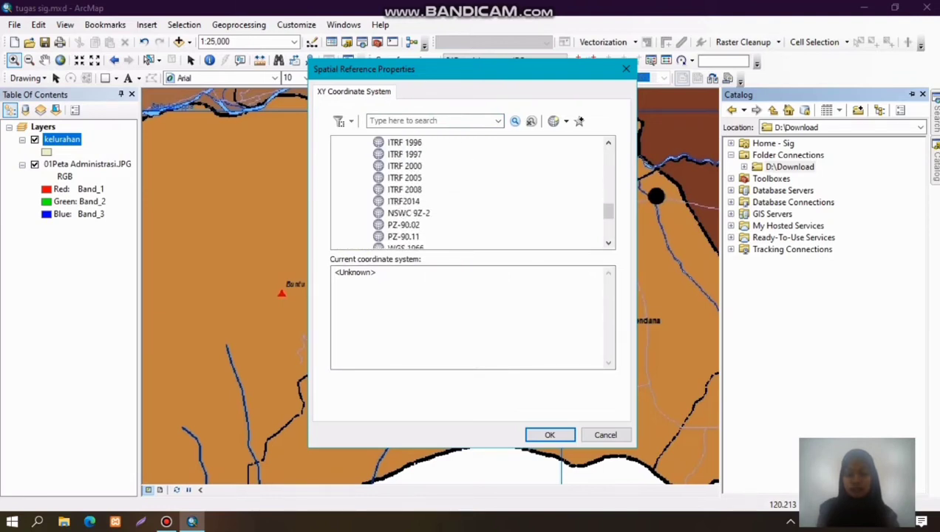
{"action": "scroll", "coordinate": [469, 192], "scroll_direction": "down", "scroll_amount": 3}
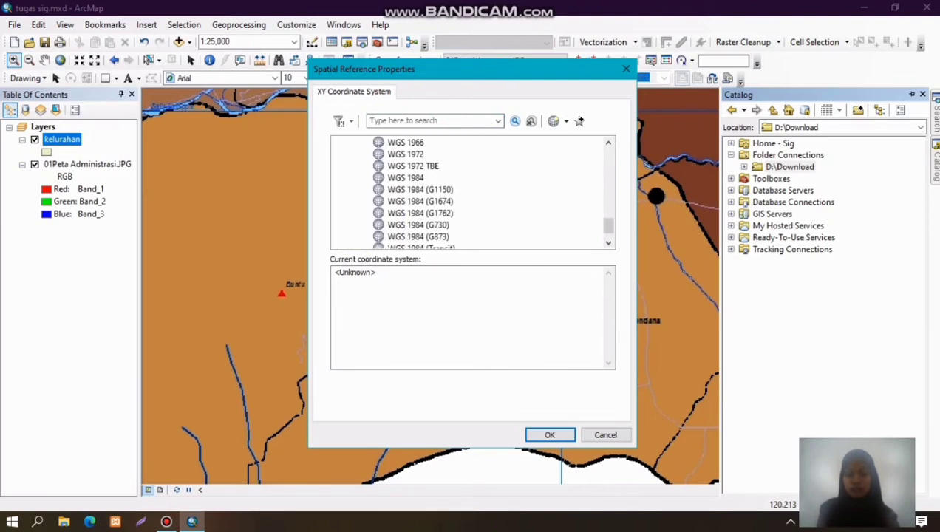
{"action": "left_click", "coordinate": [406, 178]}
{"action": "scroll", "coordinate": [405, 178], "scroll_direction": "down", "scroll_amount": 1}
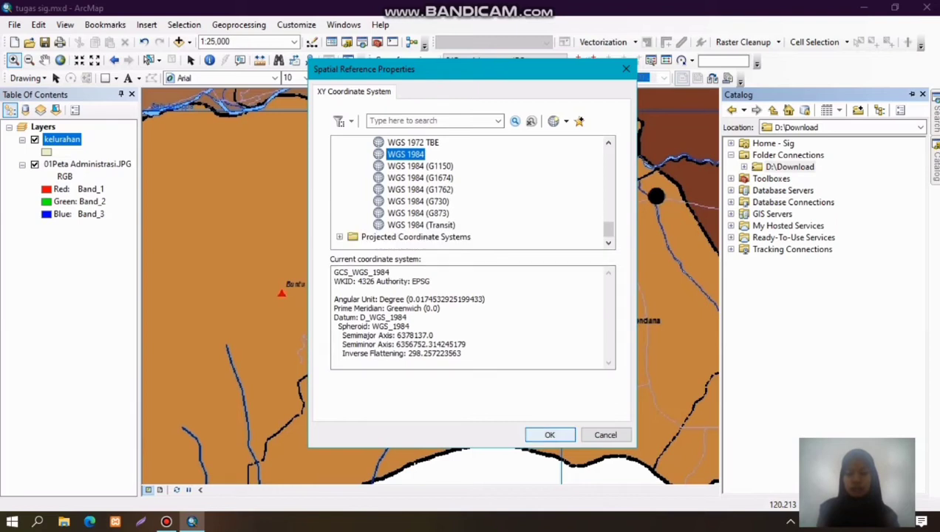
{"action": "left_click", "coordinate": [549, 435]}
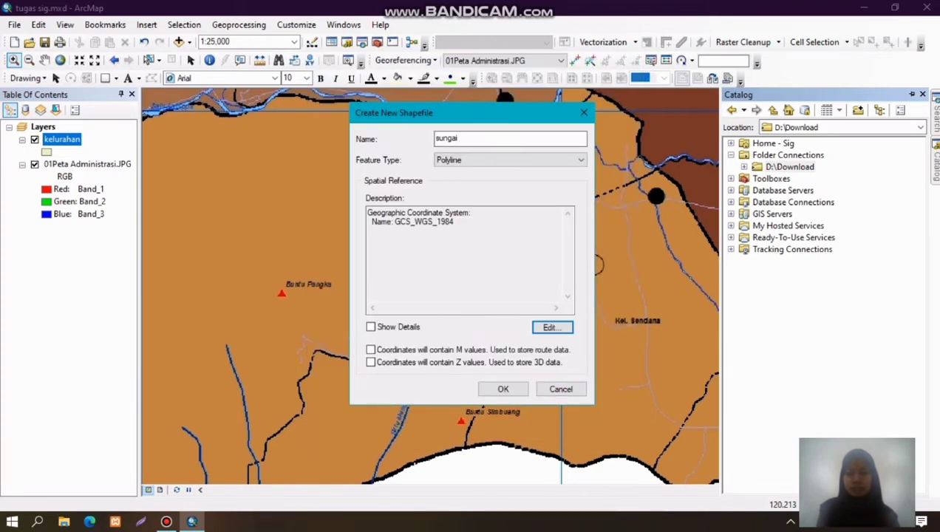
{"action": "left_click", "coordinate": [502, 388]}
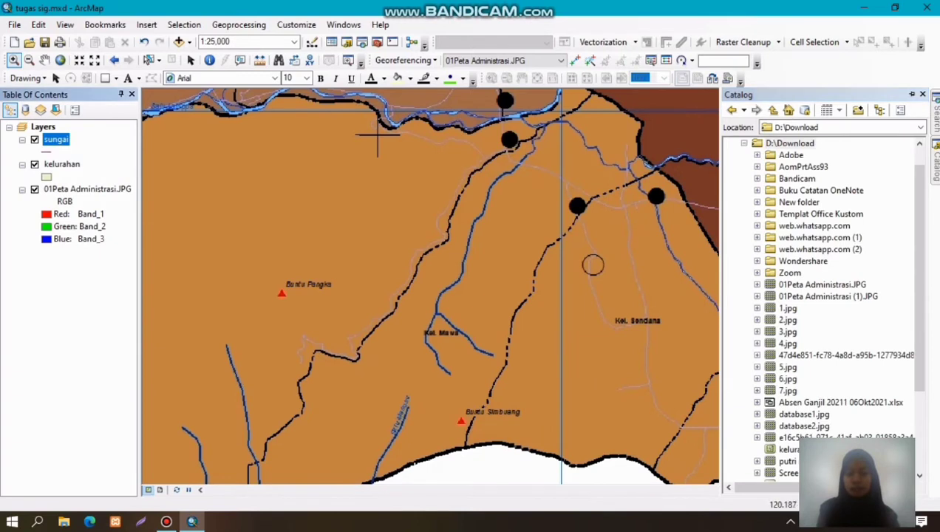
Step: Start a new shapefile in the D:\Download folder, named jalan, with the Polyline feature type
{"action": "right_click", "coordinate": [787, 143]}
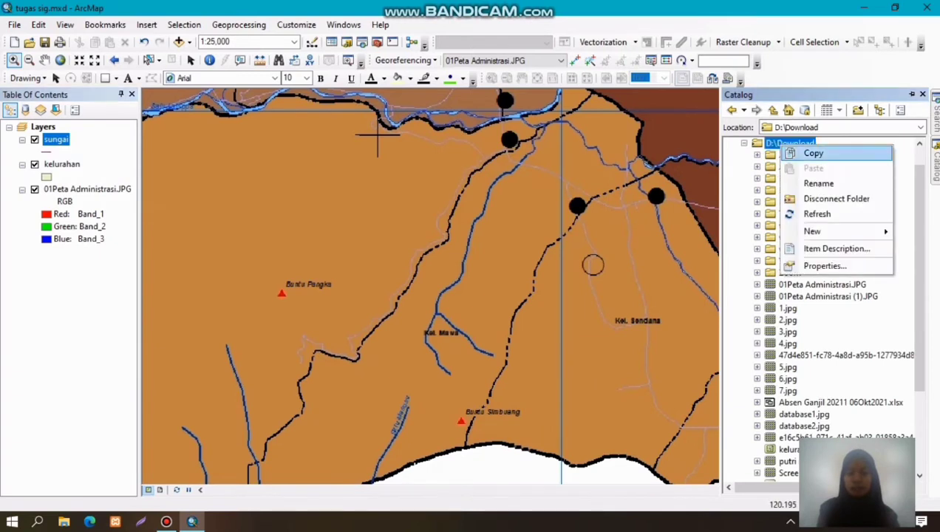
{"action": "mouse_move", "coordinate": [813, 231]}
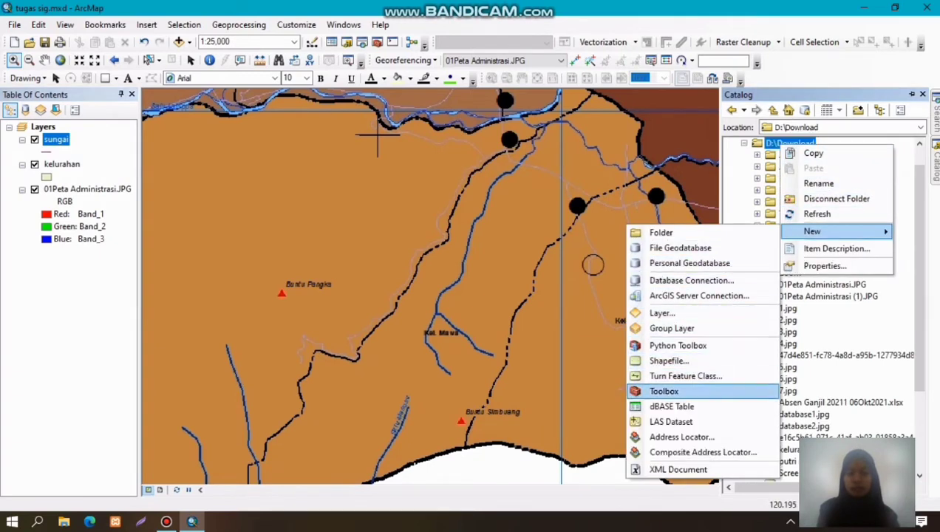
{"action": "left_click", "coordinate": [668, 361]}
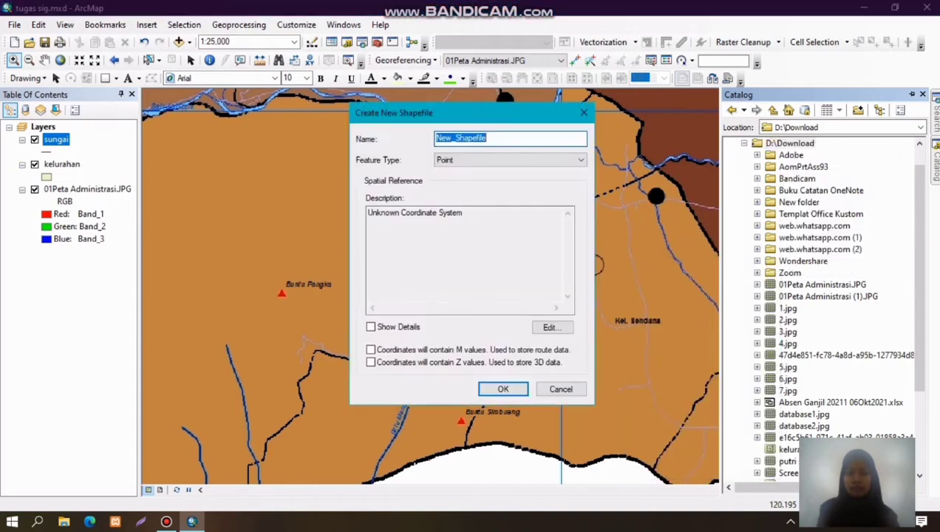
{"action": "left_click", "coordinate": [499, 138]}
{"action": "left_click_drag", "start_coordinate": [486, 138], "coordinate": [434, 138]}
{"action": "key", "text": "BackSpace"}
{"action": "type", "text": "jalan"}
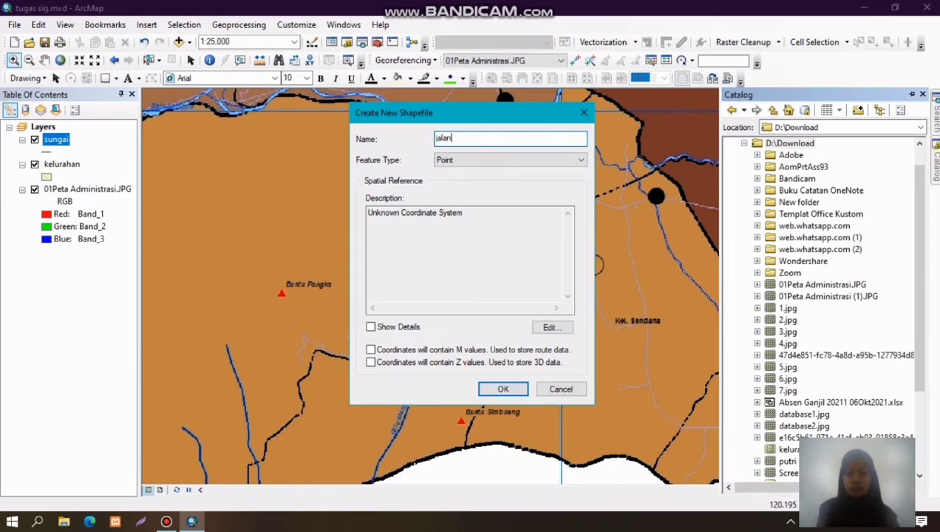
{"action": "left_click", "coordinate": [510, 161]}
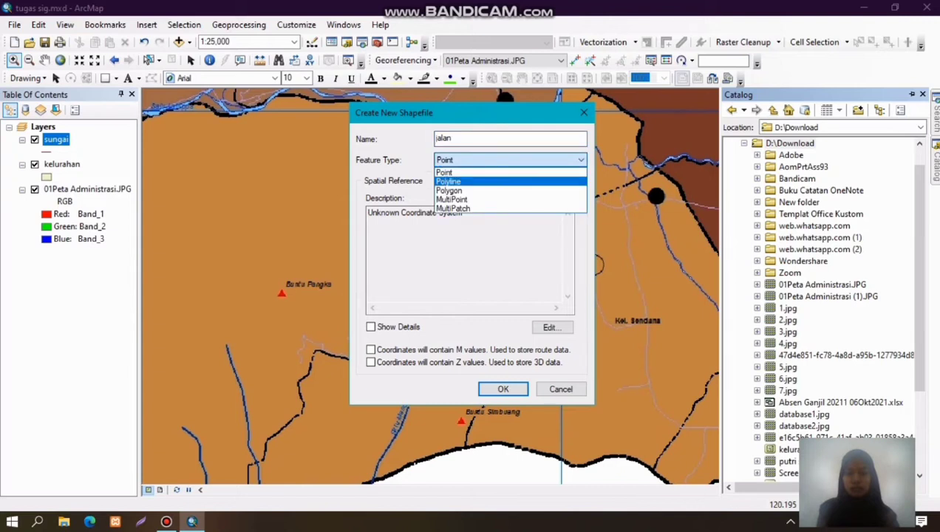
{"action": "left_click", "coordinate": [448, 181]}
Step: Assign the World geographic coordinate system WGS 1984 to the jalan shapefile and create it
{"action": "left_click", "coordinate": [552, 326]}
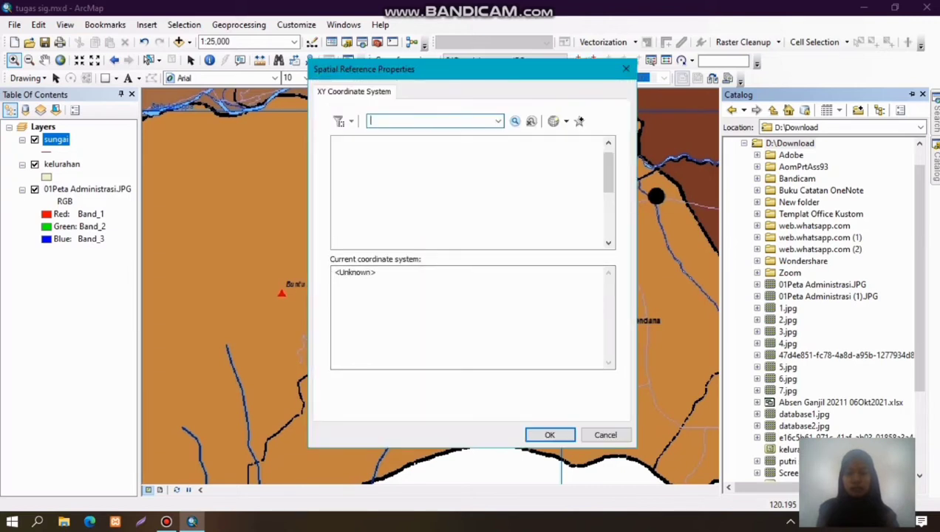
{"action": "scroll", "coordinate": [467, 192], "scroll_direction": "down", "scroll_amount": 2}
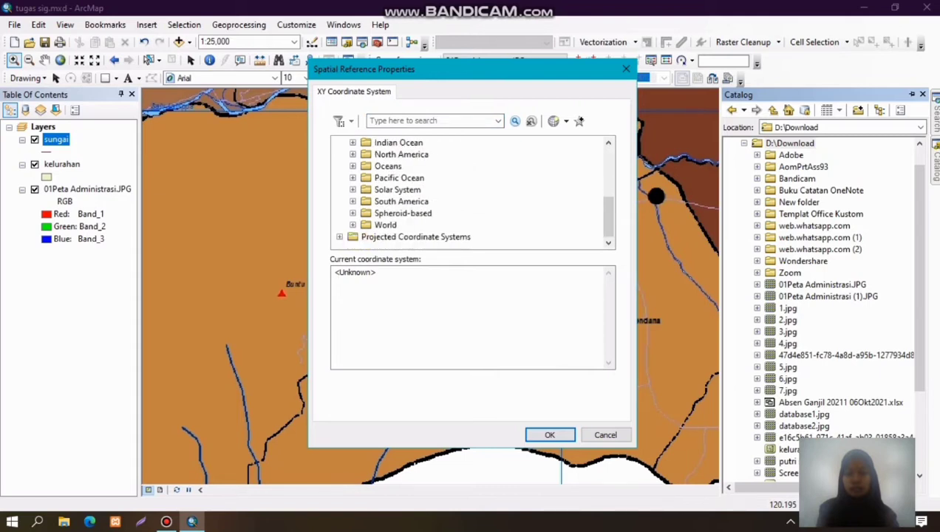
{"action": "left_click", "coordinate": [352, 225]}
{"action": "scroll", "coordinate": [467, 192], "scroll_direction": "down", "scroll_amount": 7}
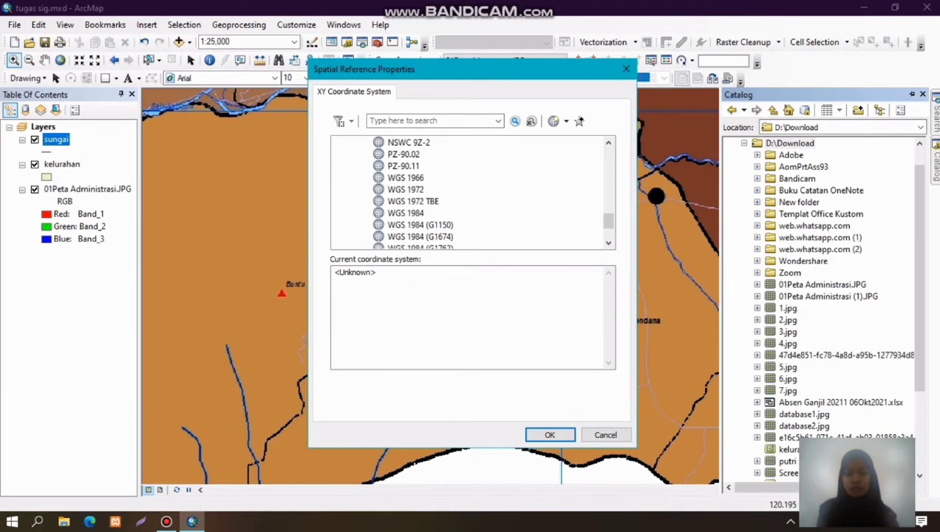
{"action": "left_click", "coordinate": [405, 213]}
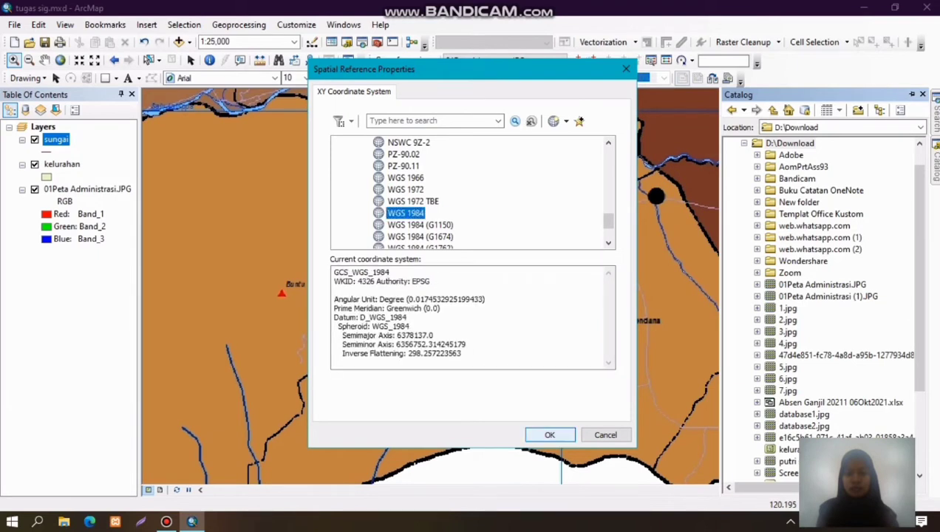
{"action": "left_click", "coordinate": [550, 435]}
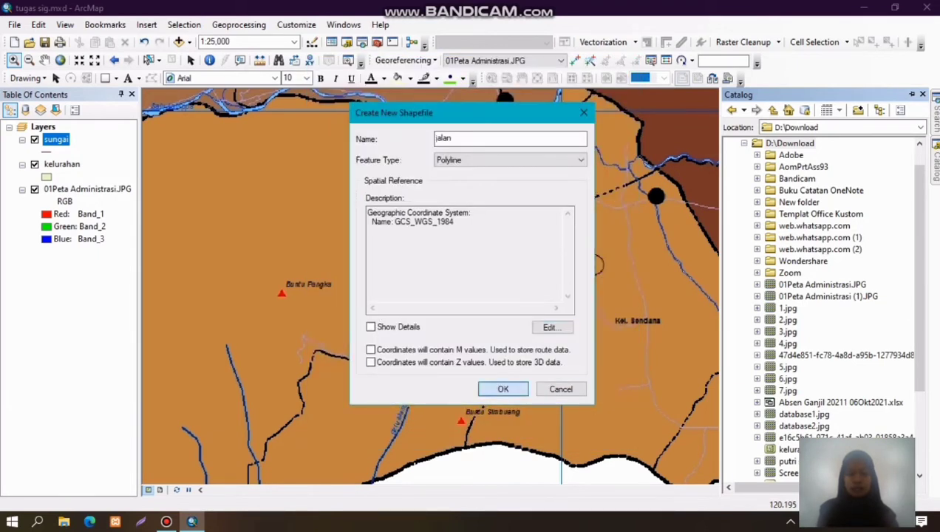
{"action": "left_click", "coordinate": [502, 389]}
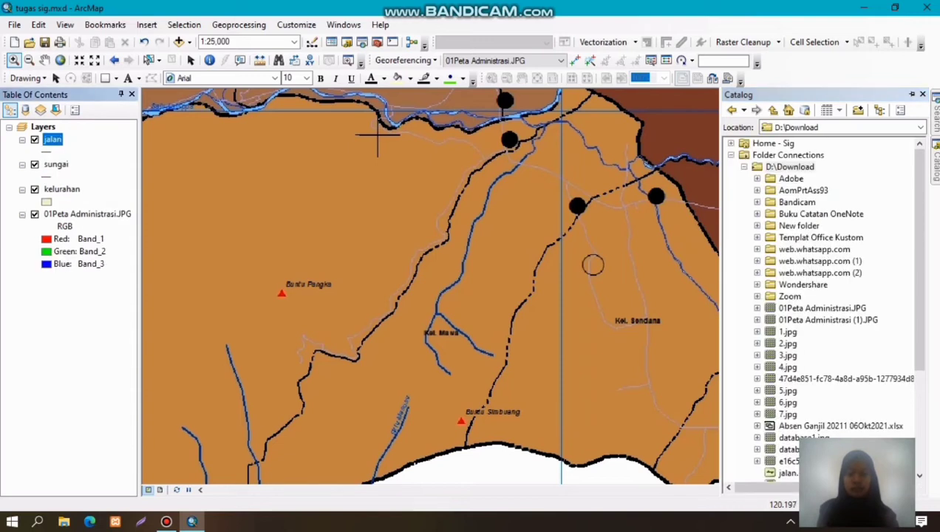
Step: Start a new shapefile in the D:\Download folder, named gunung, with the Point feature type
{"action": "right_click", "coordinate": [788, 166]}
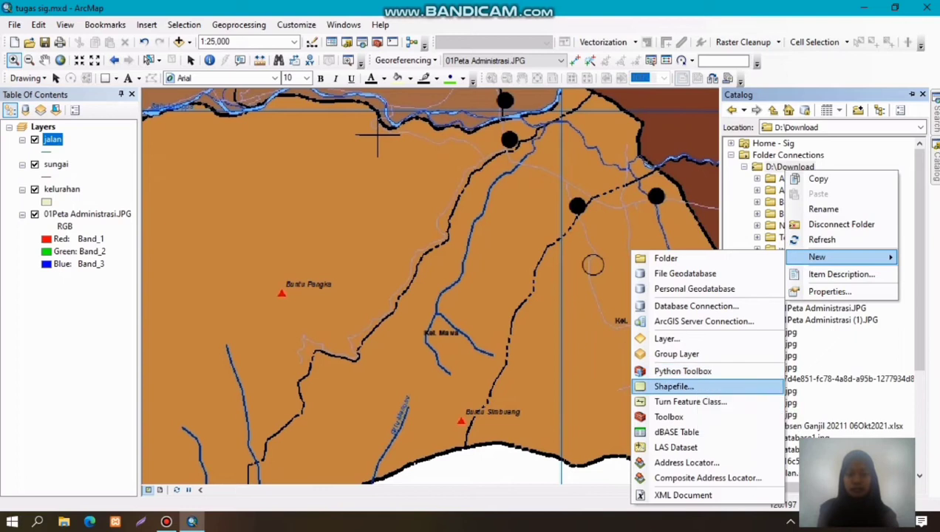
{"action": "left_click", "coordinate": [673, 386]}
{"action": "left_click_drag", "start_coordinate": [489, 138], "coordinate": [434, 138]}
{"action": "key", "text": "BackSpace"}
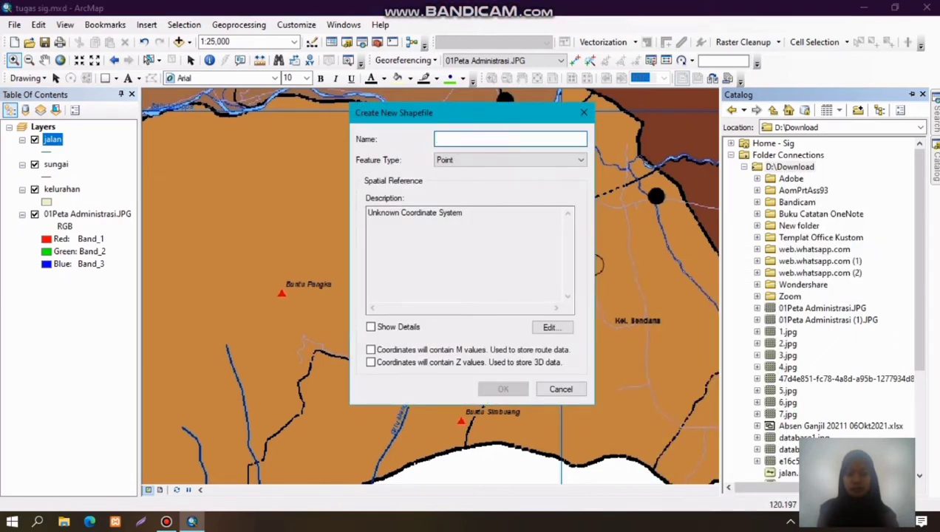
{"action": "type", "text": "gunung"}
{"action": "key", "text": "Tab"}
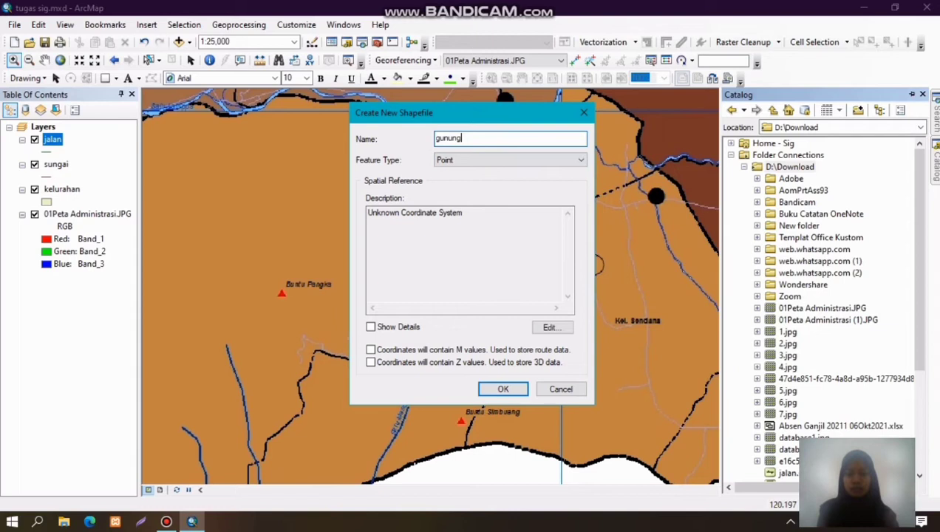
{"action": "left_click", "coordinate": [510, 159]}
{"action": "left_click", "coordinate": [488, 172]}
Step: Assign the World geographic coordinate system WGS 1984 to the gunung shapefile and create it
{"action": "left_click", "coordinate": [550, 327]}
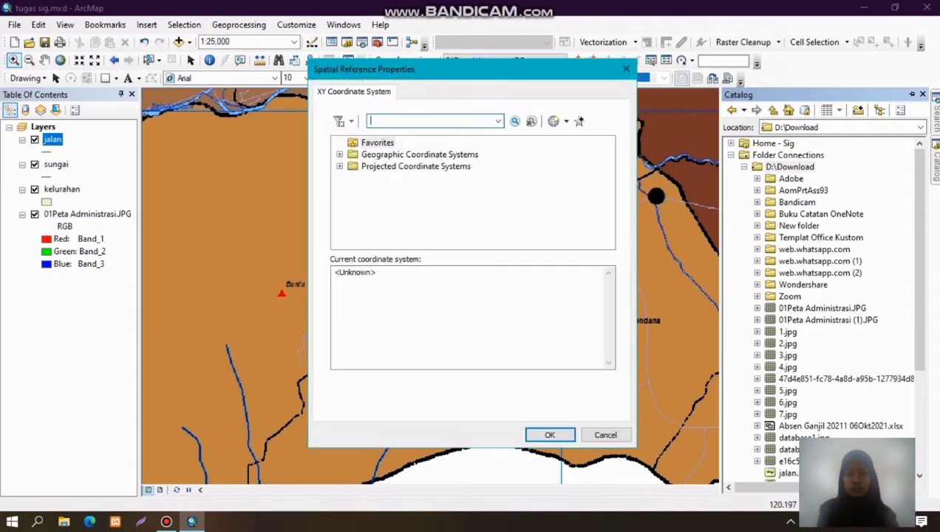
{"action": "left_click", "coordinate": [340, 155]}
{"action": "scroll", "coordinate": [473, 192], "scroll_direction": "down", "scroll_amount": 4}
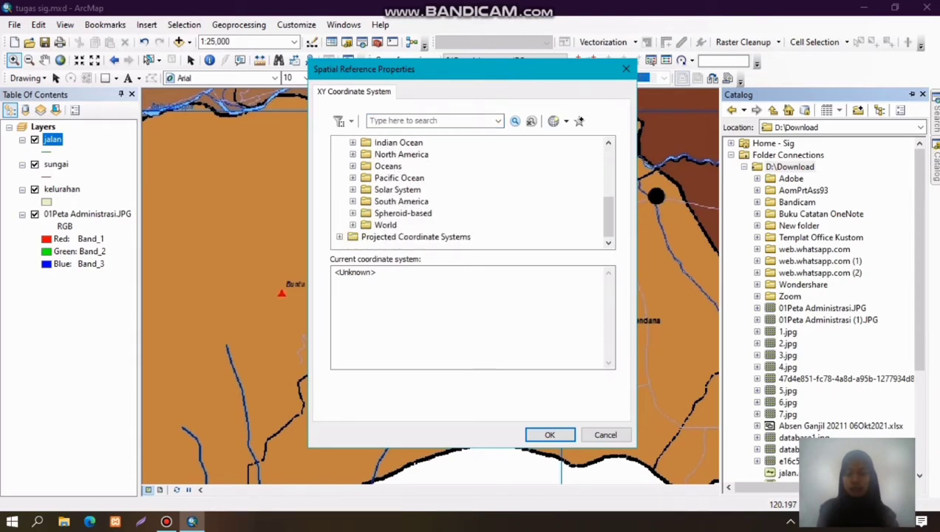
{"action": "left_click", "coordinate": [353, 224]}
{"action": "scroll", "coordinate": [473, 192], "scroll_direction": "down", "scroll_amount": 6}
{"action": "scroll", "coordinate": [473, 192], "scroll_direction": "down", "scroll_amount": 1}
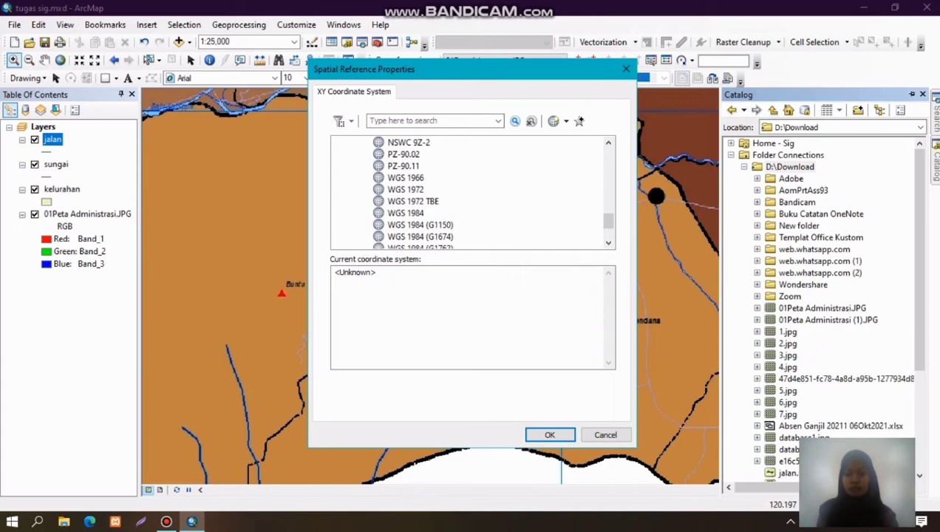
{"action": "left_click", "coordinate": [405, 213]}
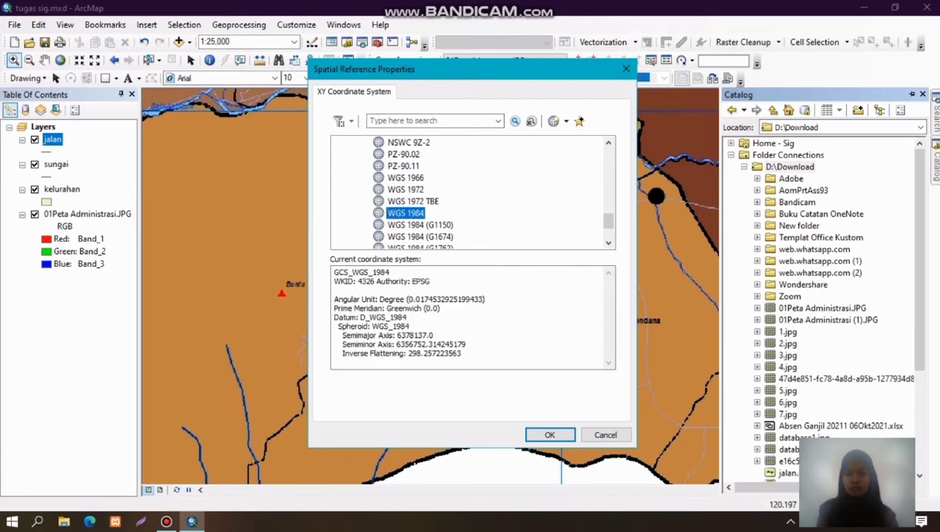
{"action": "left_click", "coordinate": [549, 434]}
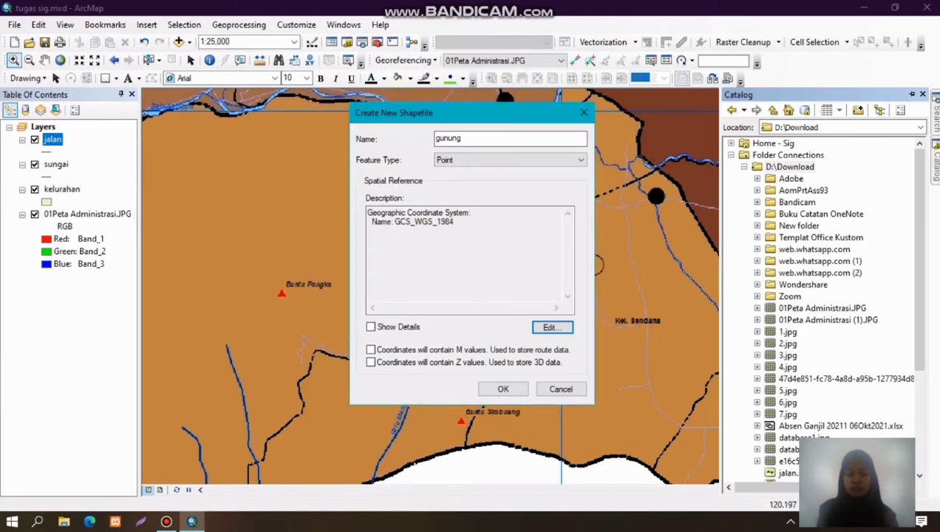
{"action": "left_click", "coordinate": [502, 389]}
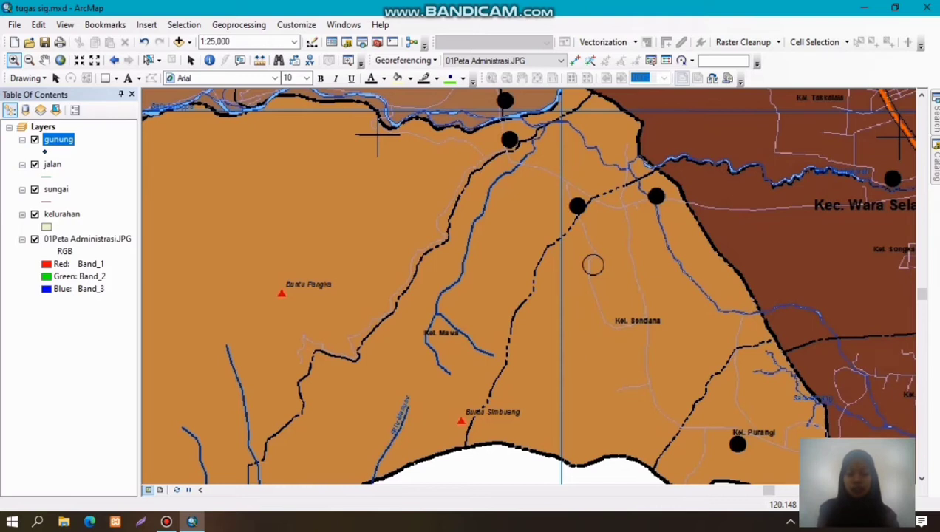
Step: Hide the jalan, sungai and kelurahan layers and start an edit session with the gunung layer visible
{"action": "left_click", "coordinate": [35, 164]}
{"action": "left_click", "coordinate": [34, 189]}
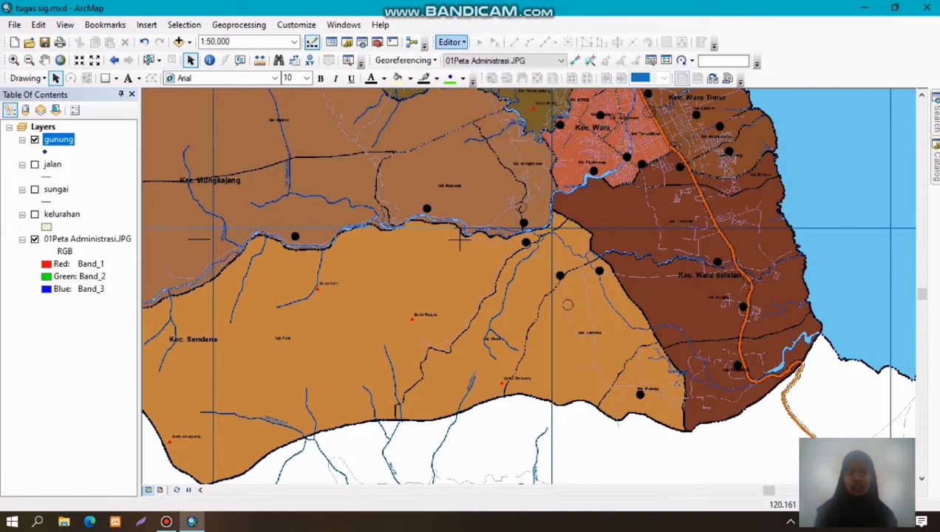
{"action": "left_click", "coordinate": [453, 41]}
{"action": "left_click", "coordinate": [482, 57]}
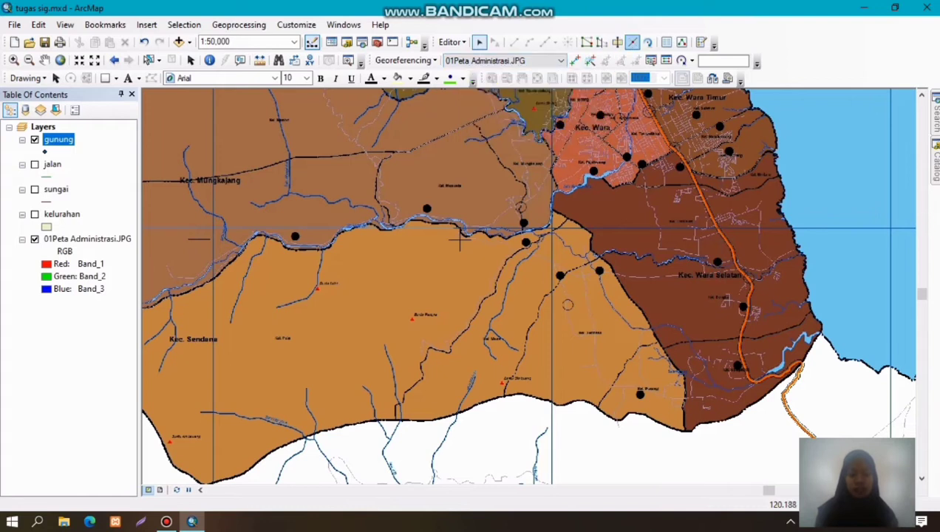
Step: Use the gunung feature template to place a point on the Buntu Simbuang mountain marker in southern Kec. Sendana
{"action": "left_click", "coordinate": [701, 42]}
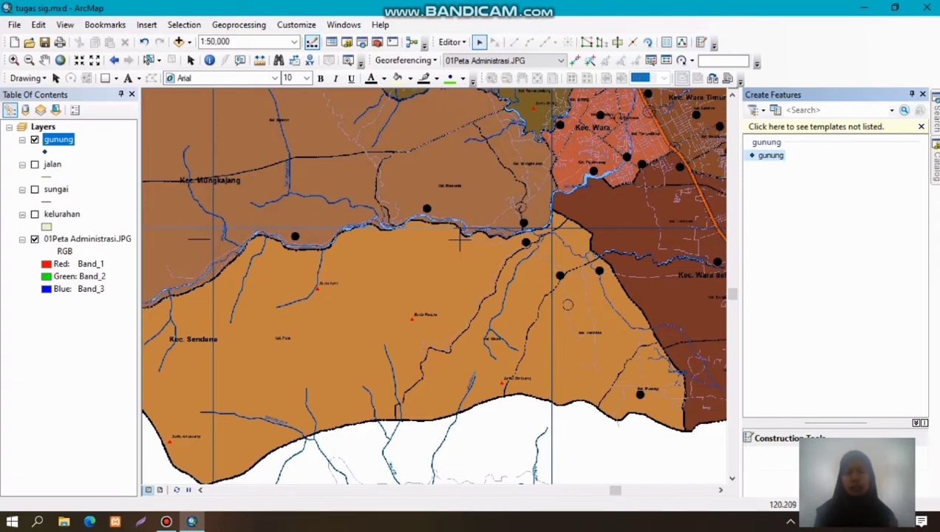
{"action": "left_click", "coordinate": [770, 156]}
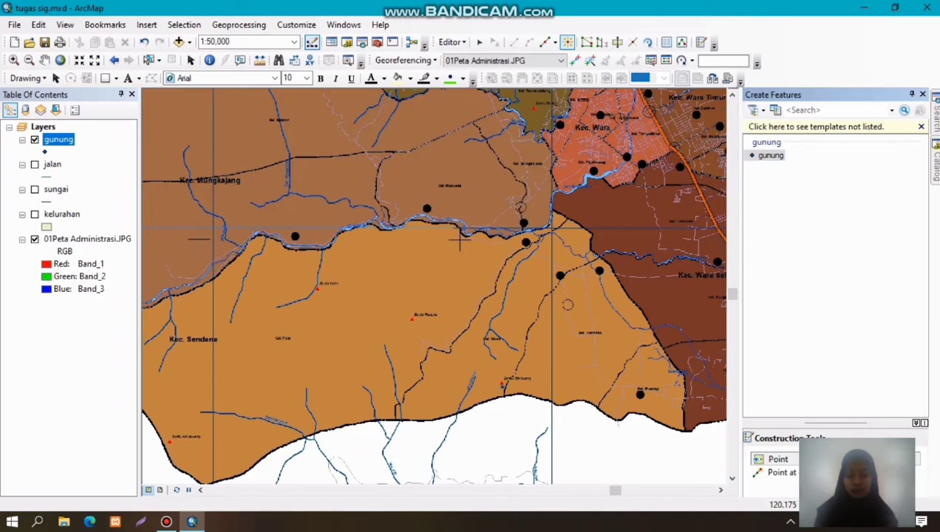
{"action": "left_click", "coordinate": [504, 384]}
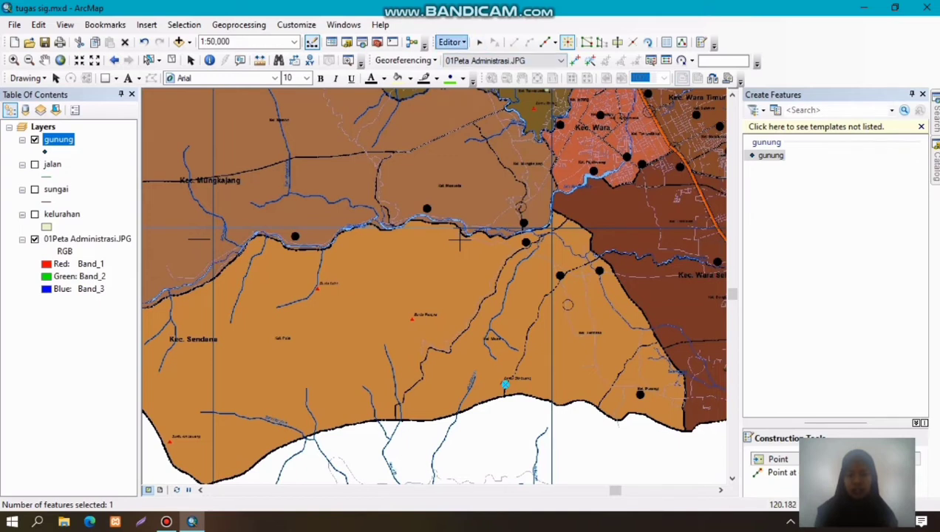
Step: Save the edits to the gunung layer and stop the edit session
{"action": "left_click", "coordinate": [452, 42]}
{"action": "left_click", "coordinate": [477, 90]}
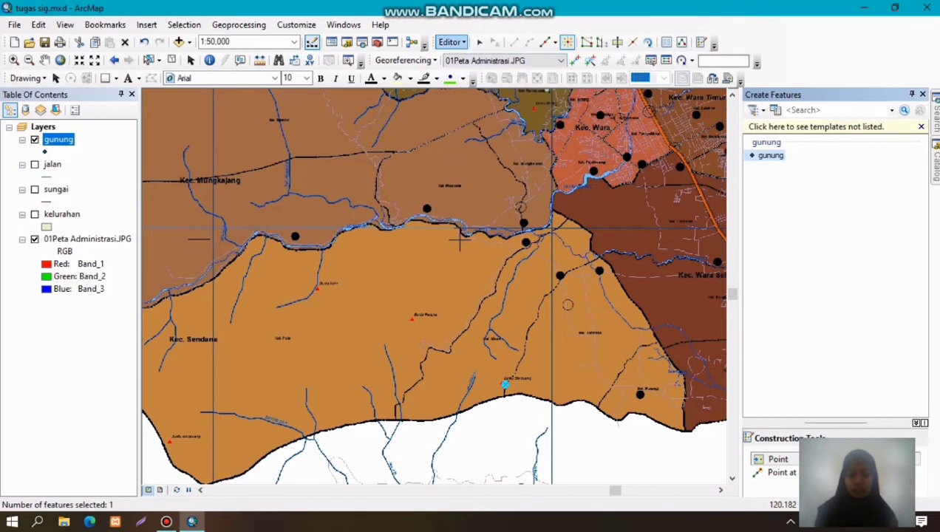
{"action": "left_click", "coordinate": [452, 42]}
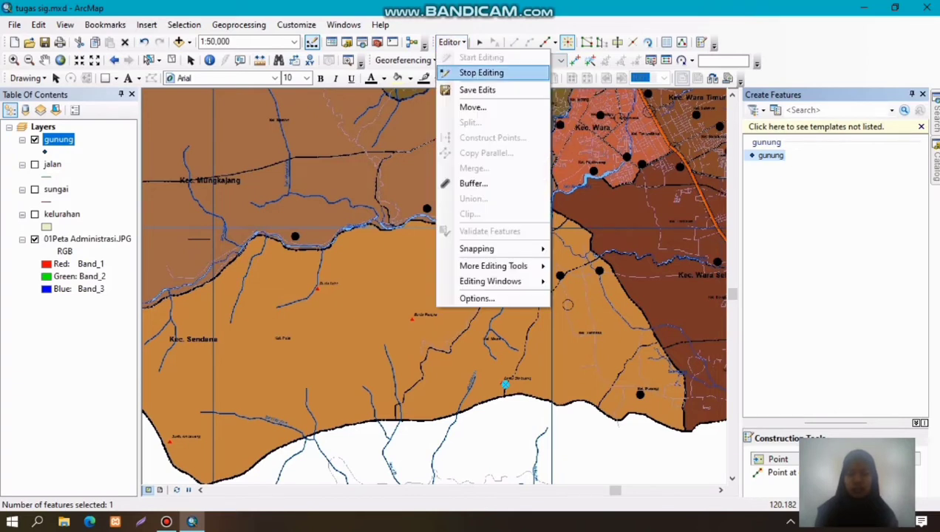
{"action": "left_click", "coordinate": [478, 73]}
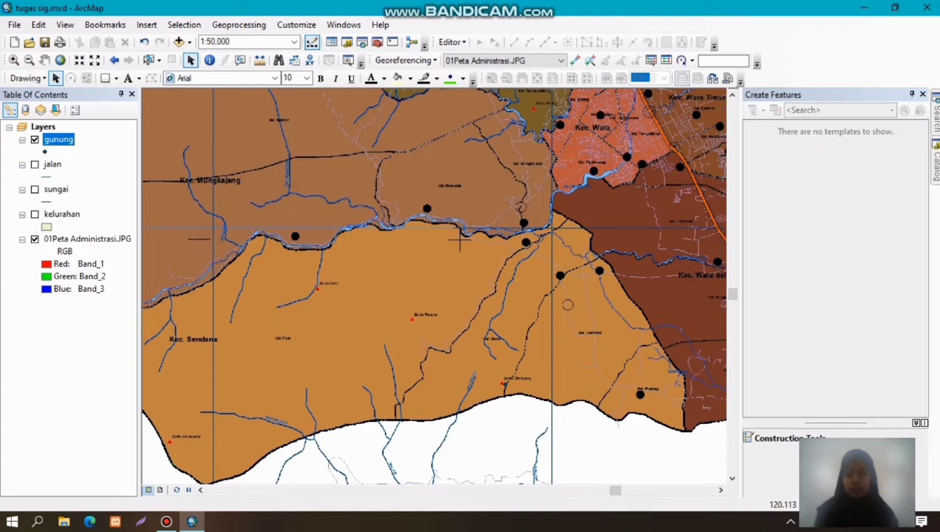
Step: Hide the gunung layer, show the jalan layer over the administrative map and start an edit session
{"action": "left_click", "coordinate": [35, 239]}
{"action": "left_click", "coordinate": [35, 239]}
{"action": "left_click", "coordinate": [22, 140]}
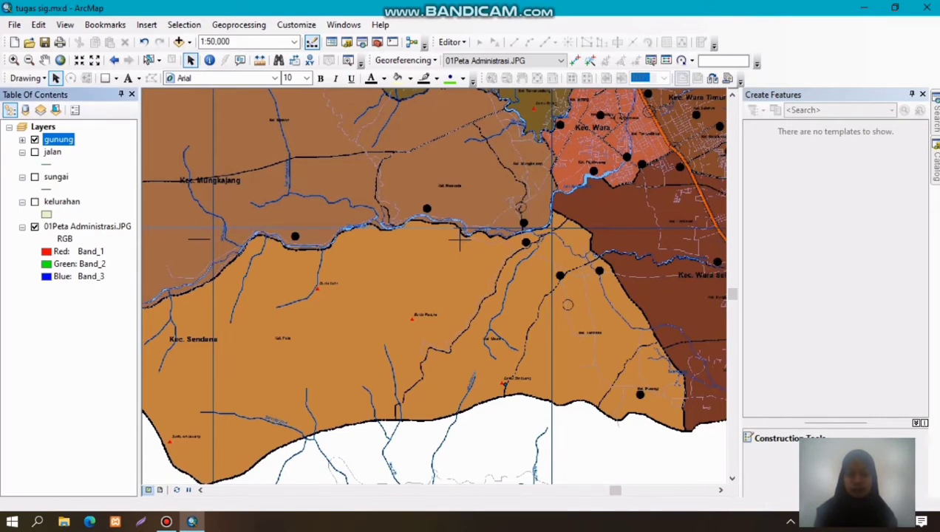
{"action": "left_click", "coordinate": [22, 139]}
{"action": "left_click", "coordinate": [35, 139]}
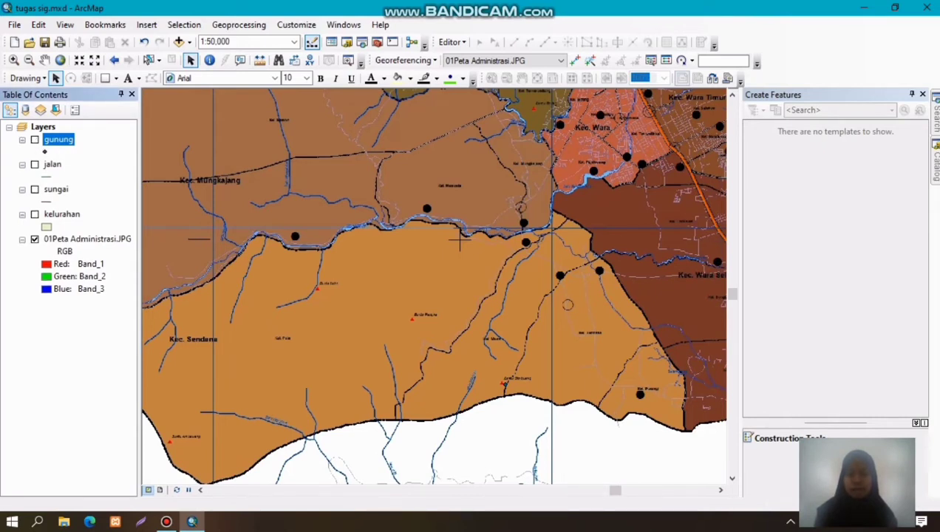
{"action": "left_click", "coordinate": [34, 164]}
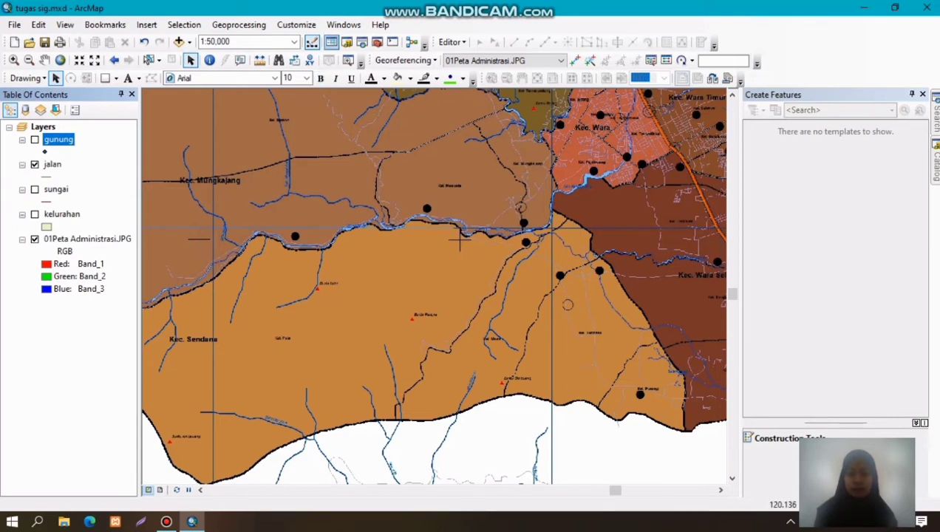
{"action": "left_click", "coordinate": [452, 42]}
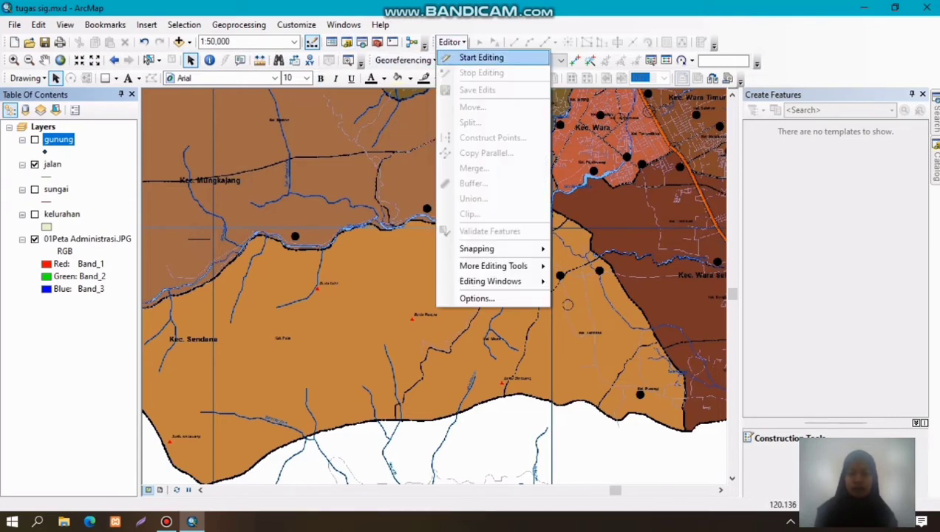
{"action": "left_click", "coordinate": [472, 57]}
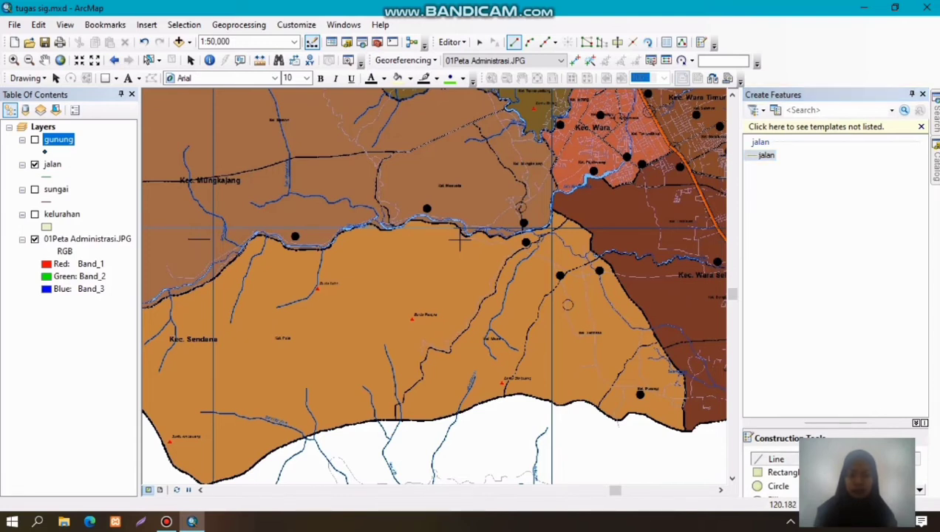
Step: Digitize the jalan line crossing northern Kel. Sendana, from the river southeast to the black marker near the eastern boundary
{"action": "scroll", "coordinate": [459, 239], "scroll_direction": "up", "scroll_amount": 2}
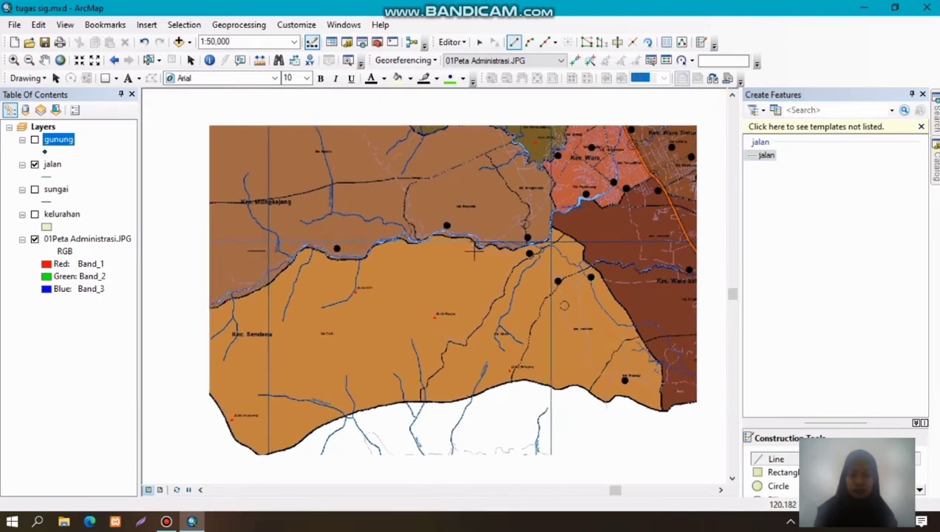
{"action": "scroll", "coordinate": [438, 227], "scroll_direction": "down", "scroll_amount": 2}
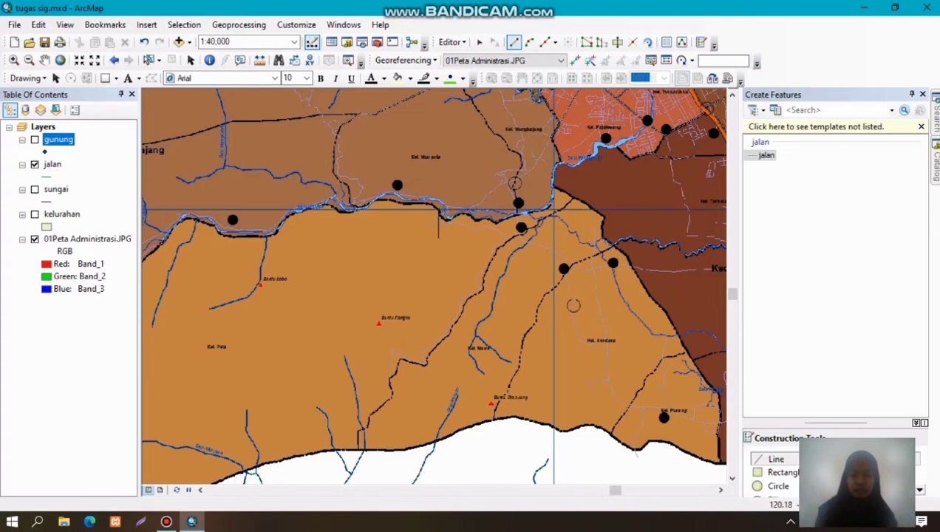
{"action": "left_click", "coordinate": [529, 243]}
{"action": "left_click", "coordinate": [544, 247]}
{"action": "left_click", "coordinate": [553, 252]}
{"action": "left_click", "coordinate": [561, 260]}
{"action": "left_click", "coordinate": [567, 265]}
{"action": "left_click", "coordinate": [574, 265]}
{"action": "left_click", "coordinate": [585, 267]}
{"action": "left_click", "coordinate": [596, 267]}
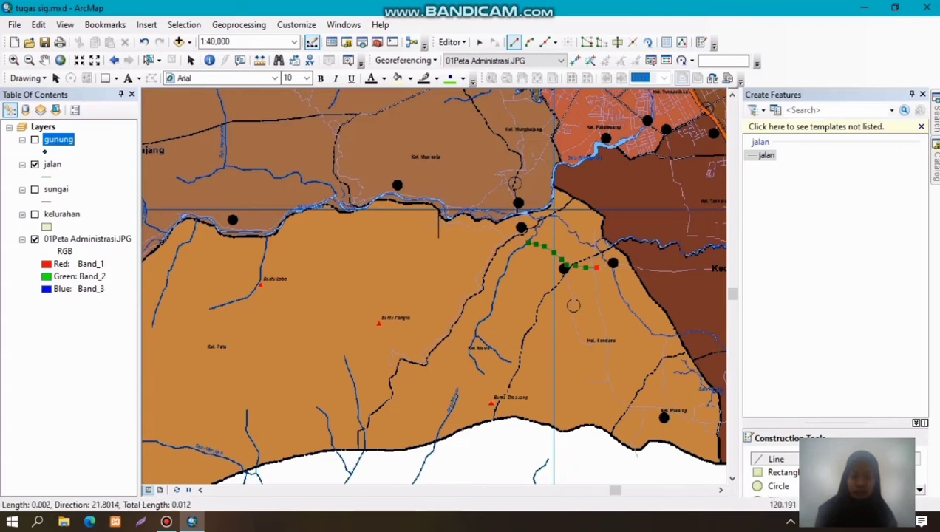
{"action": "left_click", "coordinate": [608, 263]}
{"action": "double_click", "coordinate": [608, 263]}
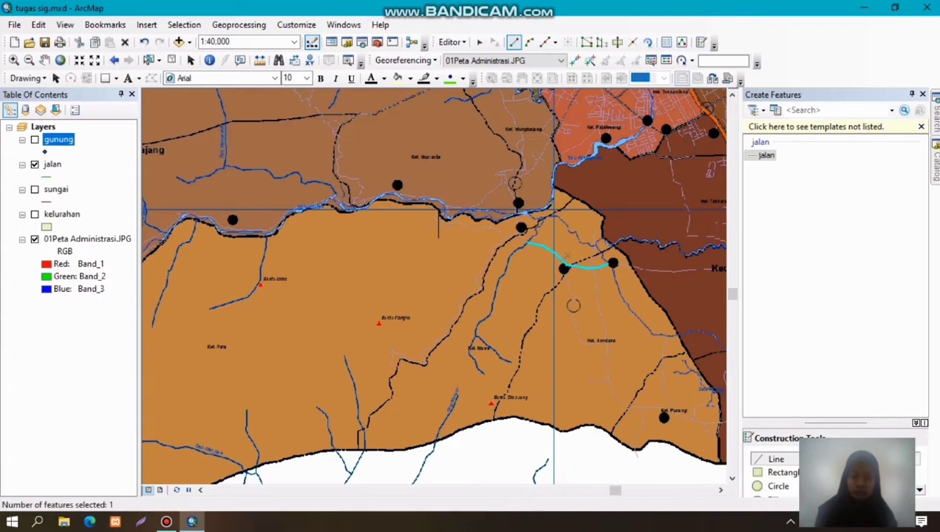
Step: Digitize a jalan line from the northern road south through Kel. Sendana and then east past the Kel. Purangi marker
{"action": "left_click", "coordinate": [595, 267]}
{"action": "left_click", "coordinate": [594, 276]}
{"action": "left_click", "coordinate": [595, 286]}
{"action": "left_click", "coordinate": [596, 291]}
{"action": "left_click", "coordinate": [595, 298]}
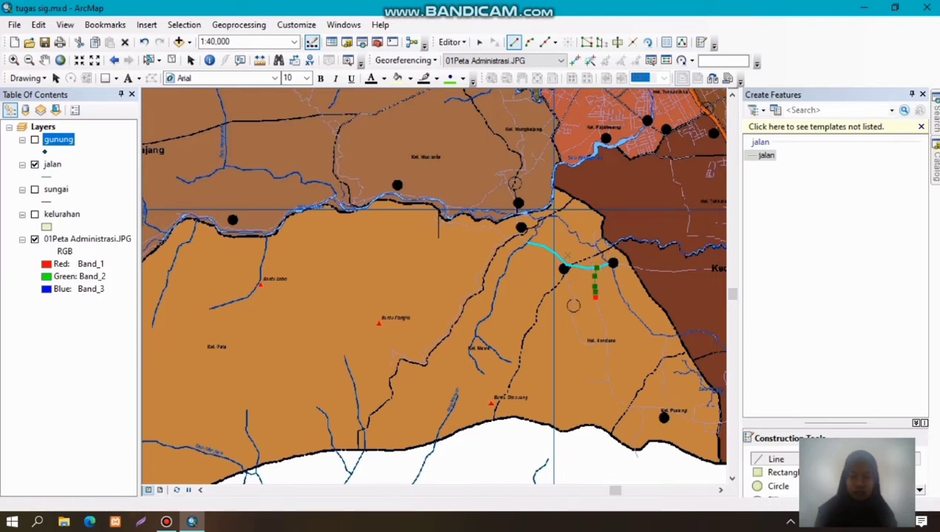
{"action": "left_click", "coordinate": [597, 305]}
{"action": "left_click", "coordinate": [599, 315]}
{"action": "left_click", "coordinate": [603, 322]}
{"action": "left_click", "coordinate": [608, 336]}
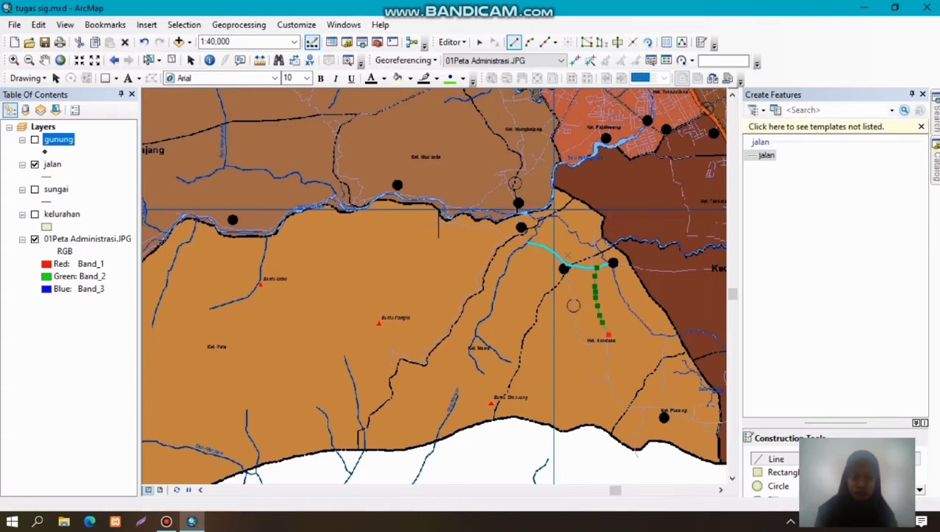
{"action": "left_click", "coordinate": [609, 345]}
{"action": "left_click", "coordinate": [607, 358]}
{"action": "left_click", "coordinate": [607, 367]}
{"action": "left_click", "coordinate": [604, 383]}
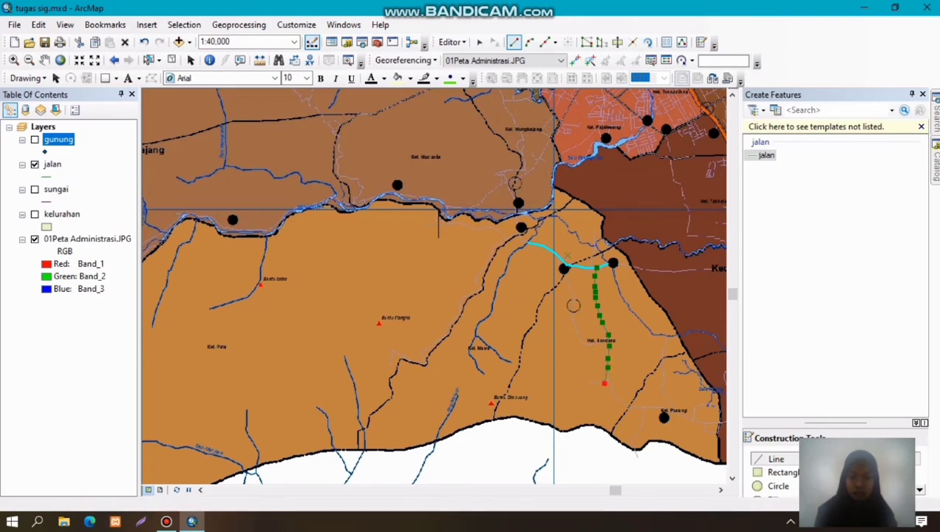
{"action": "left_click", "coordinate": [611, 391]}
{"action": "left_click", "coordinate": [616, 400]}
{"action": "left_click", "coordinate": [624, 411]}
{"action": "left_click", "coordinate": [644, 410]}
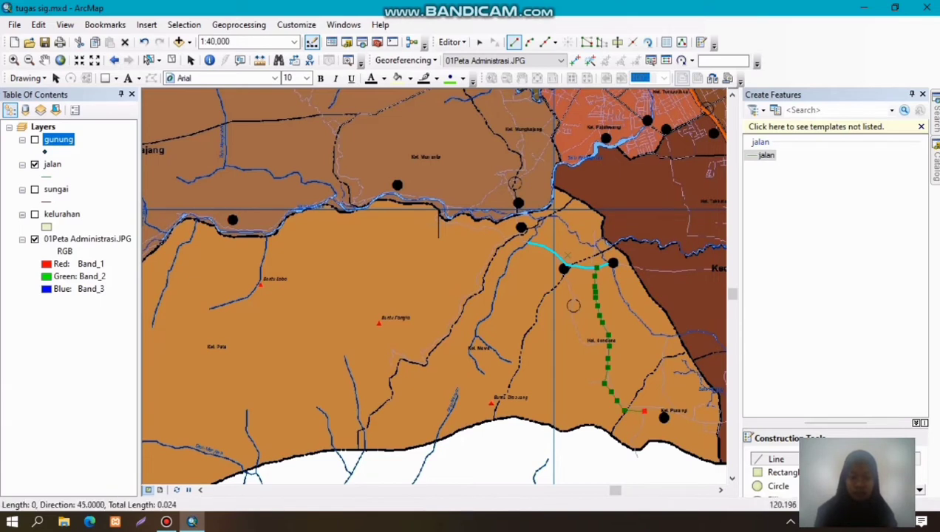
{"action": "left_click", "coordinate": [656, 408]}
{"action": "left_click", "coordinate": [665, 410]}
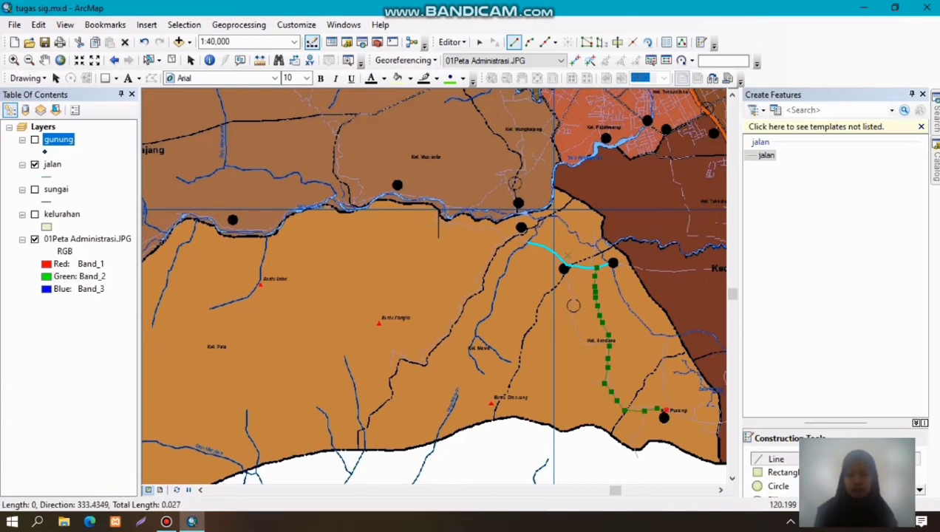
{"action": "left_click", "coordinate": [679, 413]}
{"action": "left_click", "coordinate": [693, 421]}
{"action": "left_click", "coordinate": [706, 423]}
{"action": "double_click", "coordinate": [706, 423]}
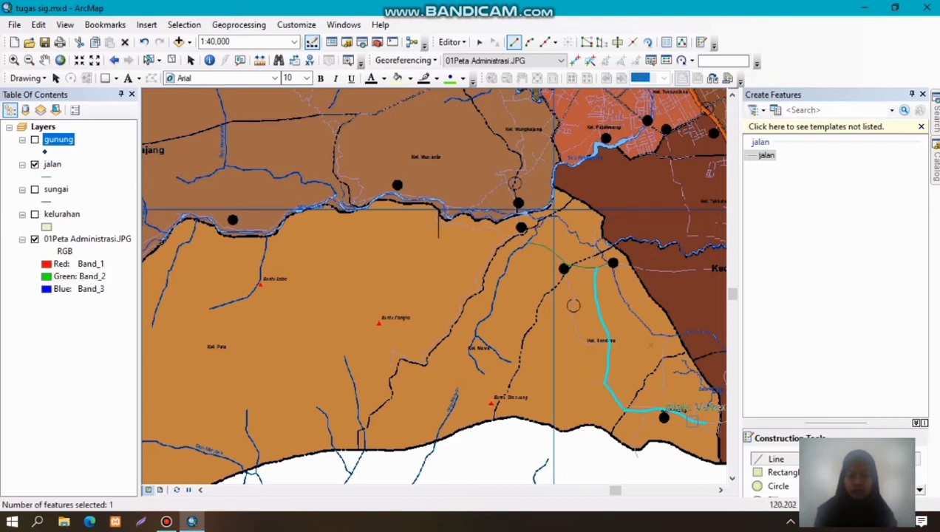
Step: Digitize a jalan line looping off the road east of the Kel. Purangi marker and running north to the river
{"action": "left_click", "coordinate": [692, 422]}
{"action": "left_click", "coordinate": [693, 411]}
{"action": "left_click", "coordinate": [692, 407]}
{"action": "left_click", "coordinate": [679, 413]}
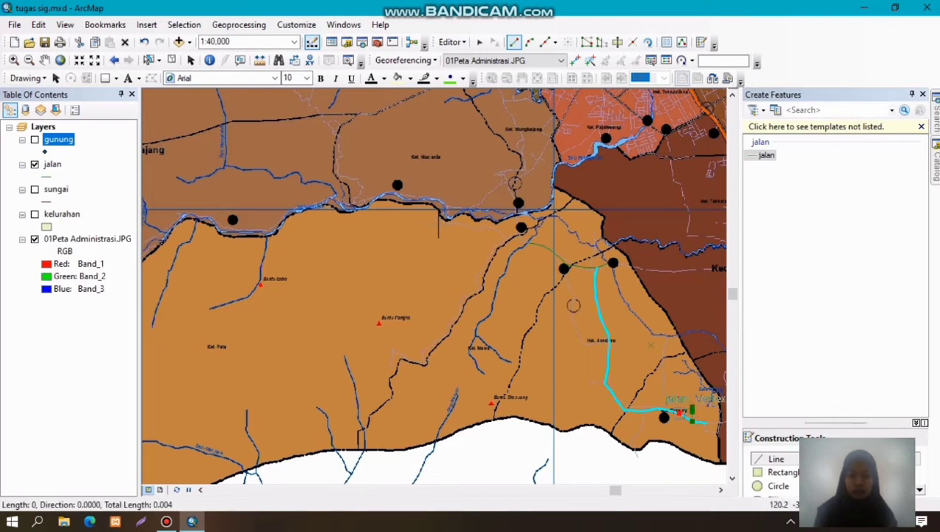
{"action": "left_click", "coordinate": [672, 400]}
{"action": "left_click", "coordinate": [667, 390]}
{"action": "left_click", "coordinate": [667, 380]}
{"action": "left_click", "coordinate": [664, 367]}
{"action": "left_click", "coordinate": [662, 354]}
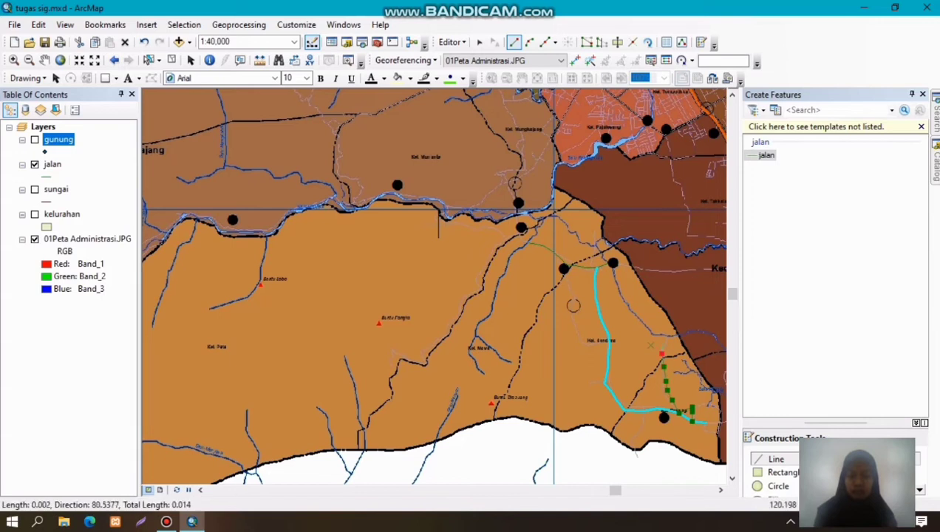
{"action": "double_click", "coordinate": [663, 335]}
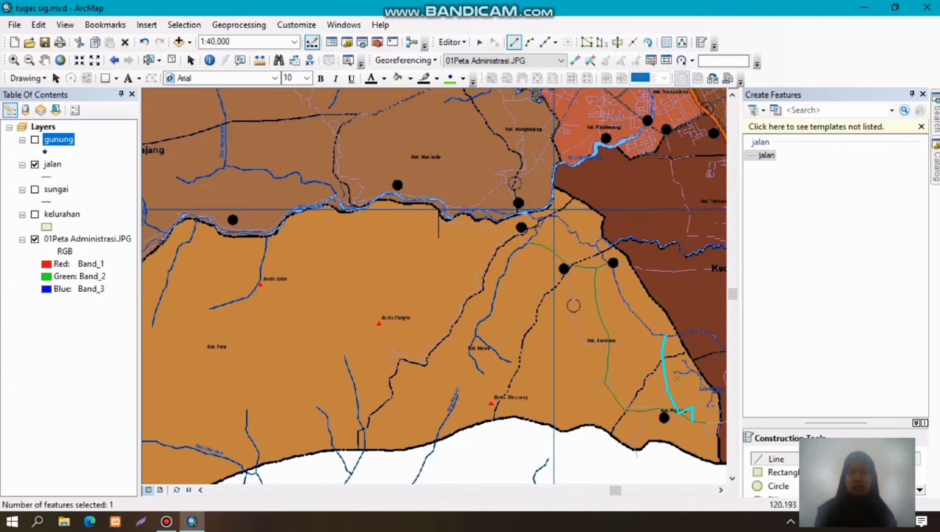
Step: Digitize a short jalan branch from the road west of the Kel. Purangi marker south to the district boundary
{"action": "left_click", "coordinate": [644, 410]}
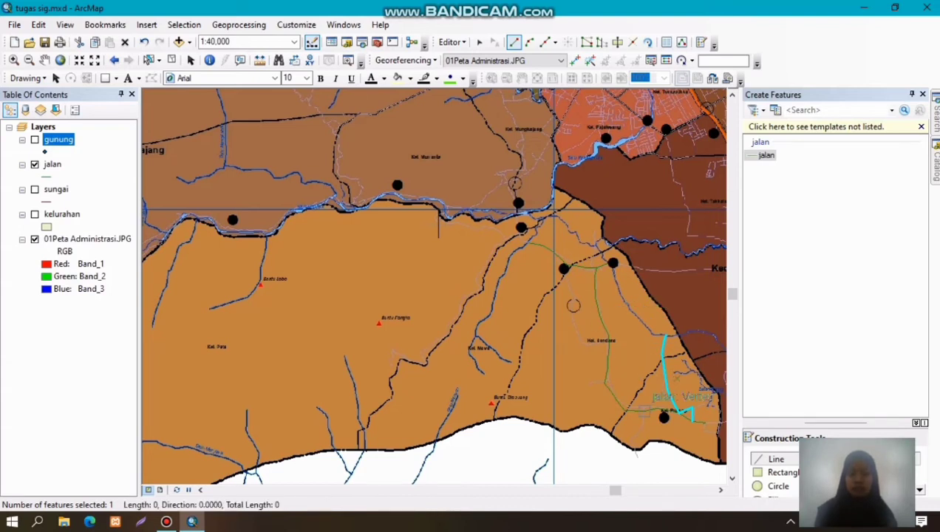
{"action": "left_click", "coordinate": [642, 426]}
{"action": "left_click", "coordinate": [637, 432]}
{"action": "left_click", "coordinate": [633, 438]}
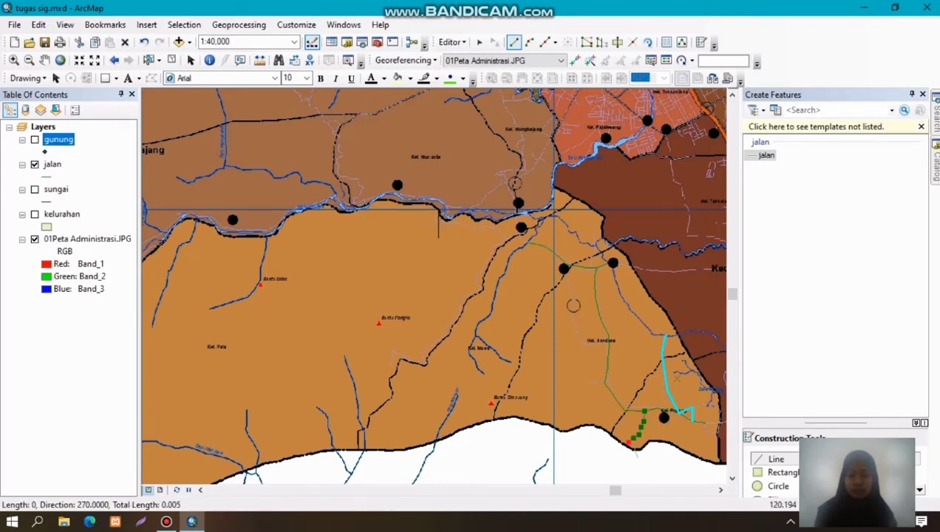
{"action": "double_click", "coordinate": [630, 446]}
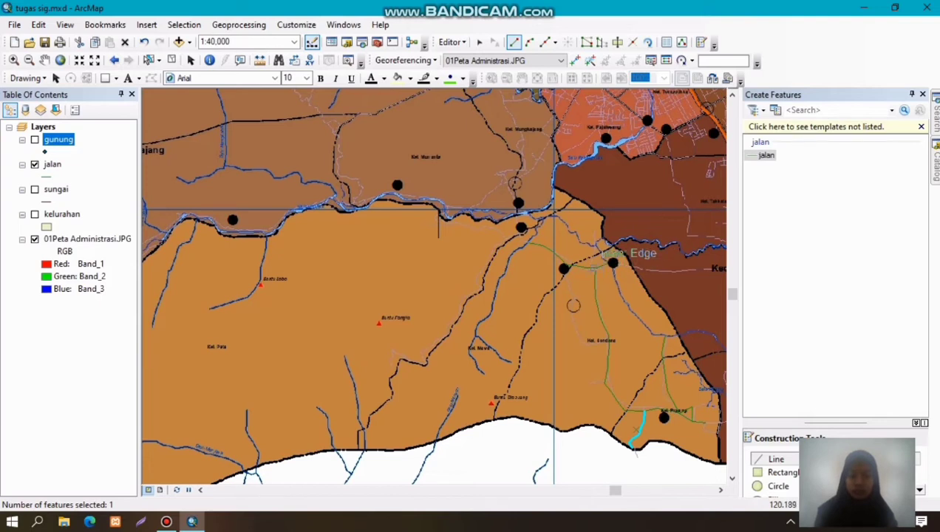
Step: Digitize a short jalan line from the northern Kel. Sendana road junction north toward the district boundary
{"action": "left_click", "coordinate": [596, 268]}
{"action": "left_click", "coordinate": [594, 254]}
{"action": "left_click", "coordinate": [593, 245]}
{"action": "left_click", "coordinate": [594, 239]}
{"action": "left_click", "coordinate": [596, 230]}
{"action": "double_click", "coordinate": [597, 227]}
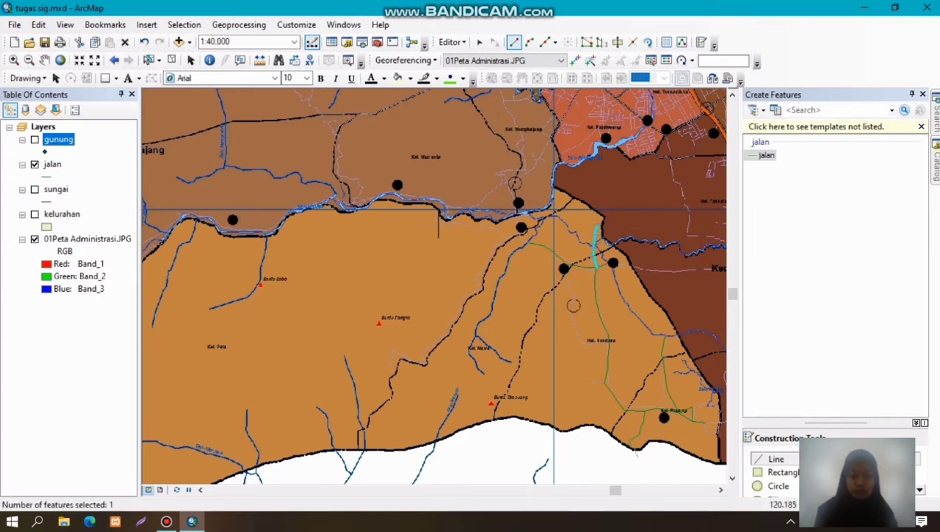
Step: Save the edits to the jalan layer and stop the edit session
{"action": "left_click", "coordinate": [452, 42]}
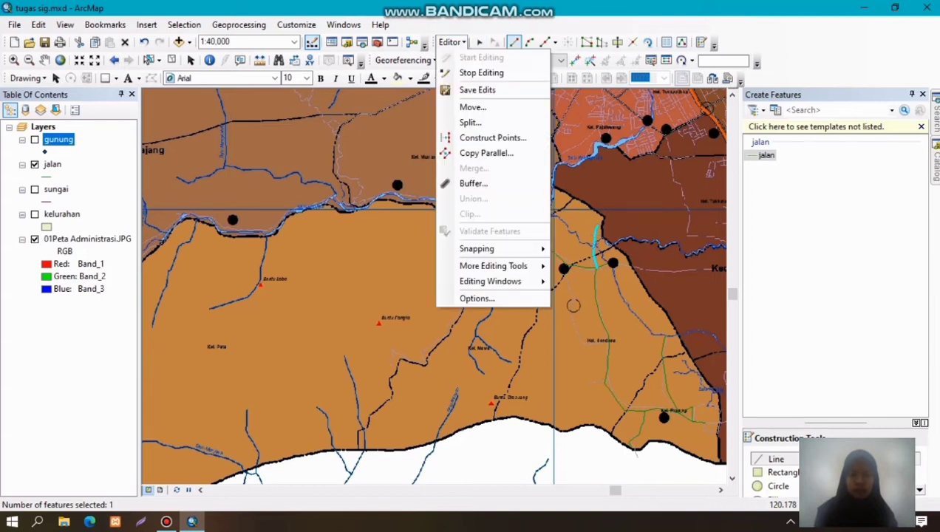
{"action": "left_click", "coordinate": [476, 89]}
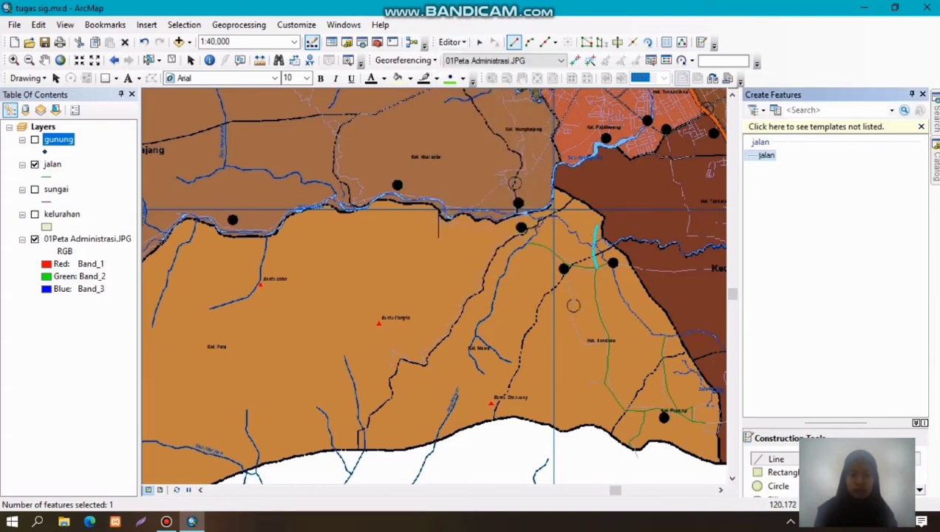
{"action": "left_click", "coordinate": [452, 42]}
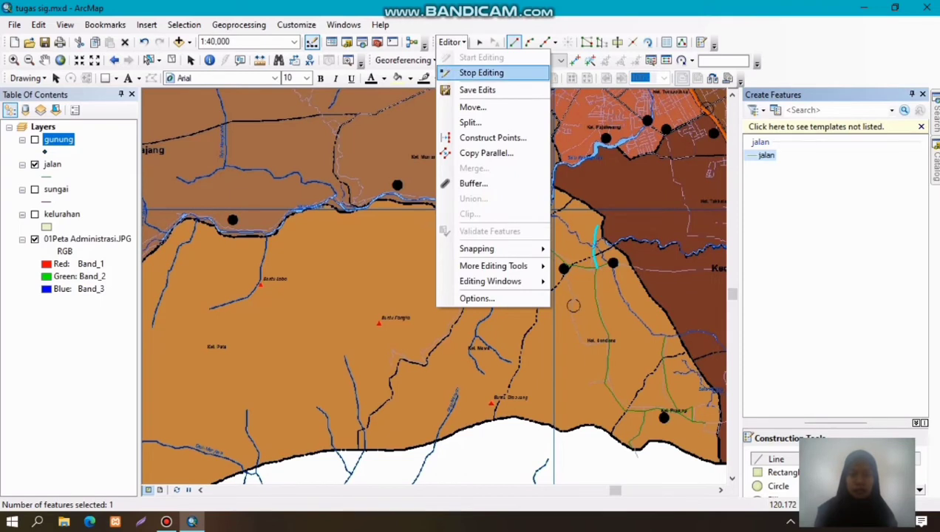
{"action": "left_click", "coordinate": [481, 73]}
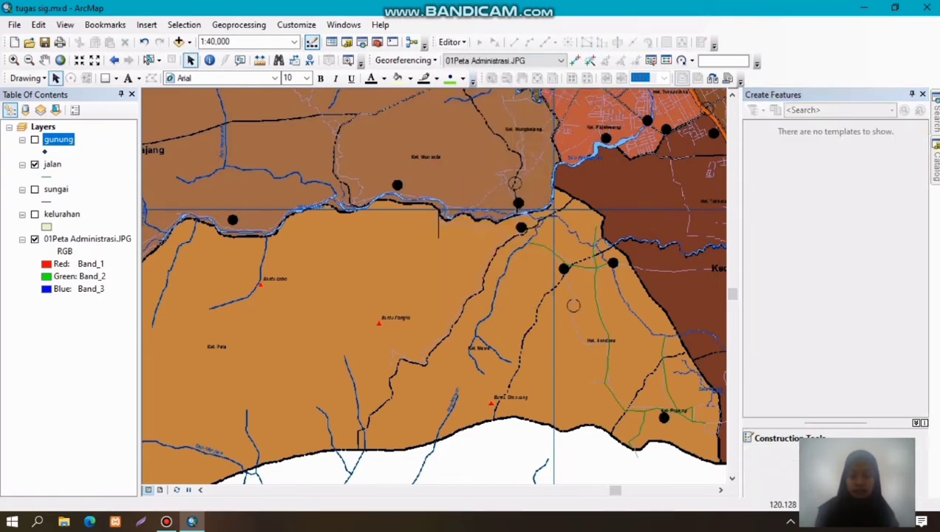
Step: Check the digitized roads without the base map, then show sungai instead of jalan and start an edit session
{"action": "left_click", "coordinate": [34, 238]}
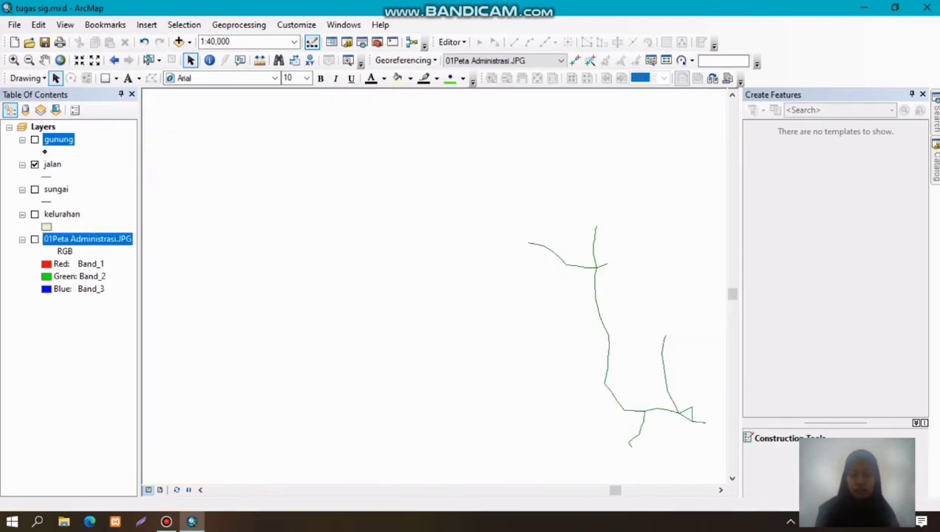
{"action": "left_click", "coordinate": [34, 238]}
{"action": "left_click", "coordinate": [34, 164]}
{"action": "left_click", "coordinate": [34, 189]}
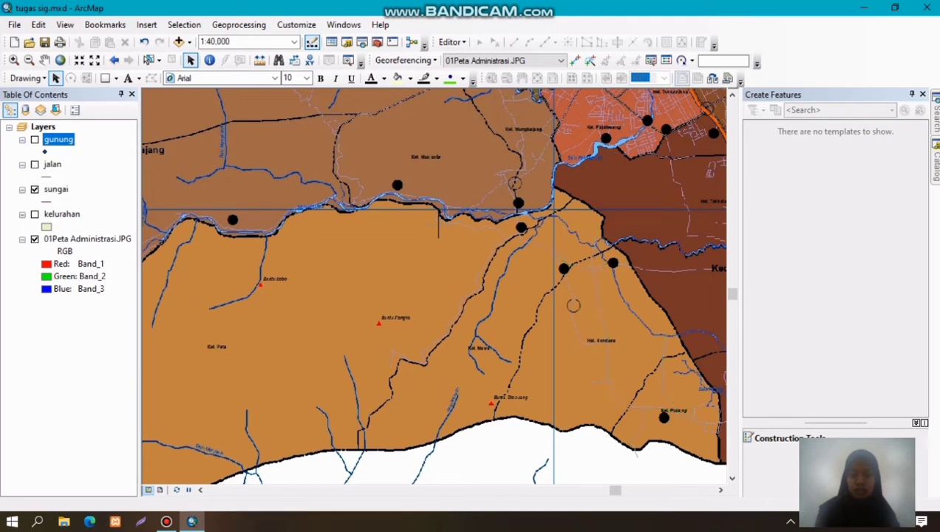
{"action": "left_click", "coordinate": [451, 41]}
{"action": "left_click", "coordinate": [481, 57]}
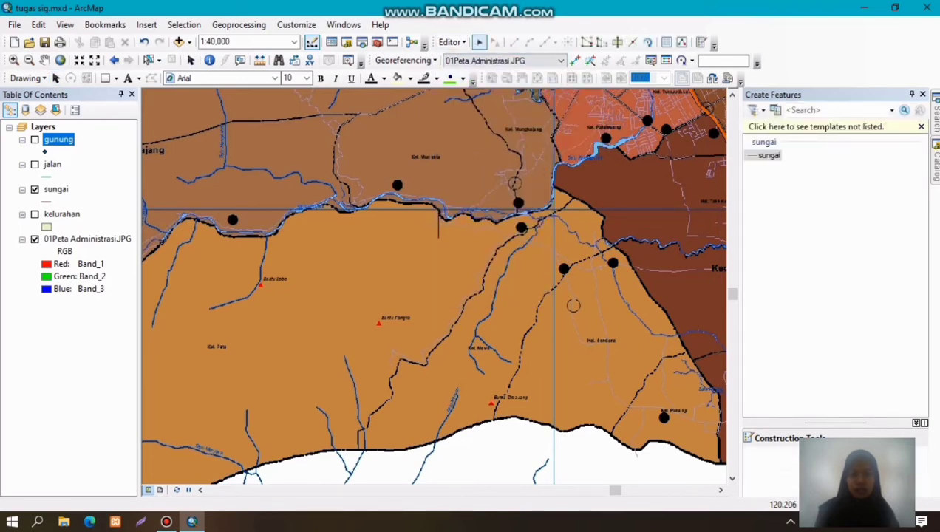
Step: Use the sungai template to trace the river from the northern tip of Kec. Sendana southeast to its eastern boundary
{"action": "left_click", "coordinate": [768, 155]}
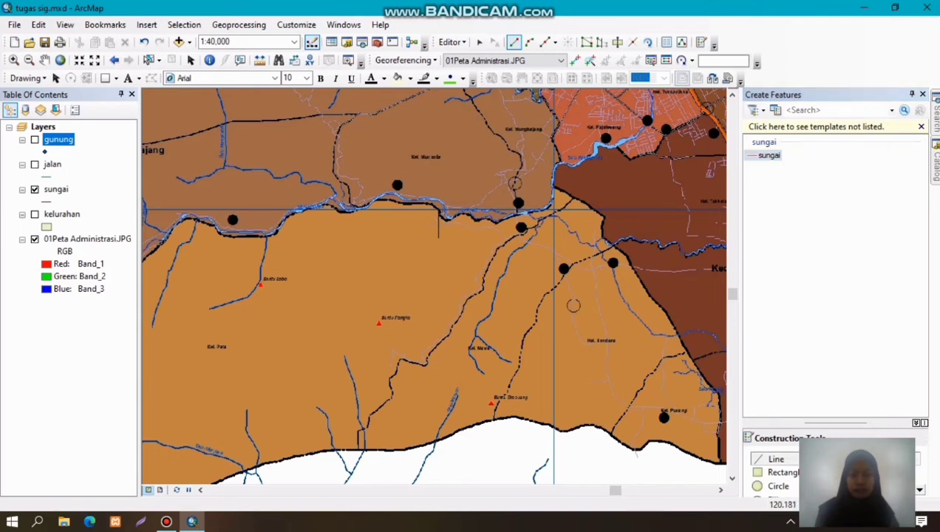
{"action": "left_click", "coordinate": [540, 224]}
{"action": "left_click", "coordinate": [538, 216]}
{"action": "left_click", "coordinate": [551, 216]}
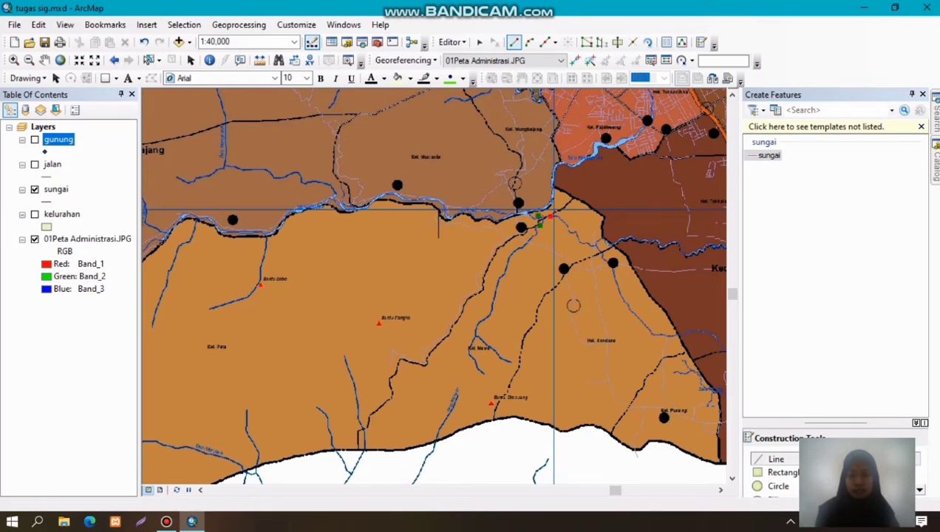
{"action": "left_click", "coordinate": [559, 222]}
{"action": "left_click", "coordinate": [571, 235]}
{"action": "left_click", "coordinate": [577, 240]}
{"action": "left_click", "coordinate": [591, 243]}
{"action": "left_click", "coordinate": [595, 245]}
{"action": "left_click", "coordinate": [598, 249]}
{"action": "left_click", "coordinate": [601, 253]}
{"action": "left_click", "coordinate": [605, 257]}
{"action": "left_click", "coordinate": [608, 263]}
{"action": "left_click", "coordinate": [610, 269]}
{"action": "left_click", "coordinate": [612, 276]}
{"action": "left_click", "coordinate": [614, 285]}
{"action": "left_click", "coordinate": [617, 293]}
{"action": "left_click", "coordinate": [622, 304]}
{"action": "left_click", "coordinate": [631, 313]}
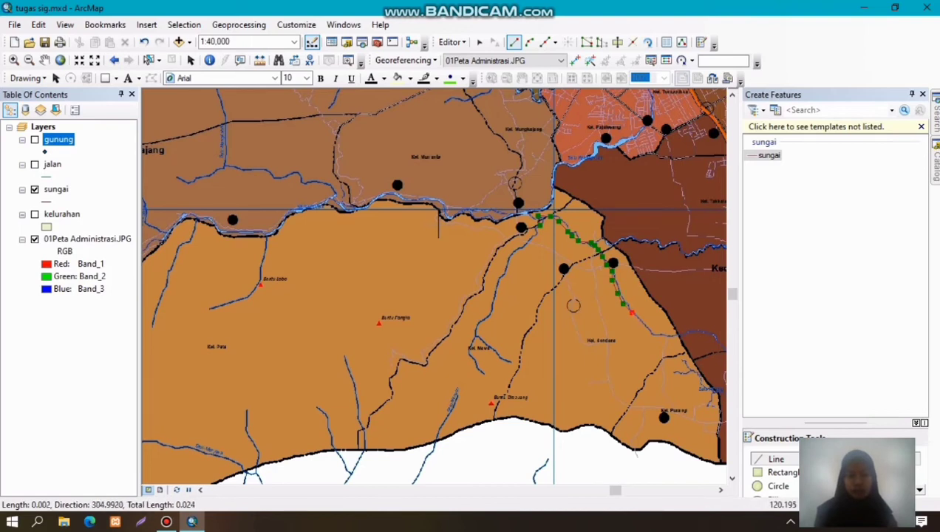
{"action": "left_click", "coordinate": [642, 322]}
{"action": "left_click", "coordinate": [647, 329]}
{"action": "left_click", "coordinate": [655, 334]}
{"action": "left_click", "coordinate": [663, 335]}
{"action": "double_click", "coordinate": [667, 336]}
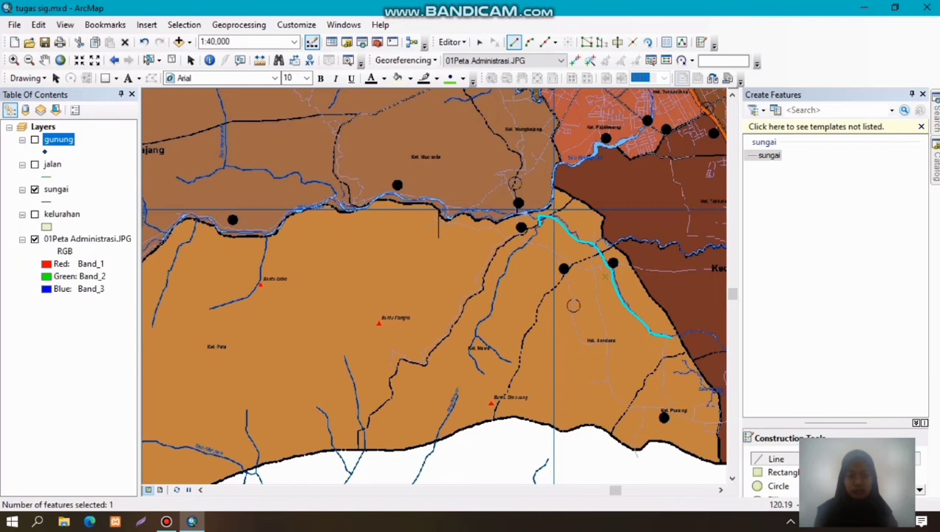
Step: Digitize a short sungai segment joining the traced river near the northeastern boundary of Kec. Sendana
{"action": "left_click", "coordinate": [601, 240]}
{"action": "left_click", "coordinate": [594, 245]}
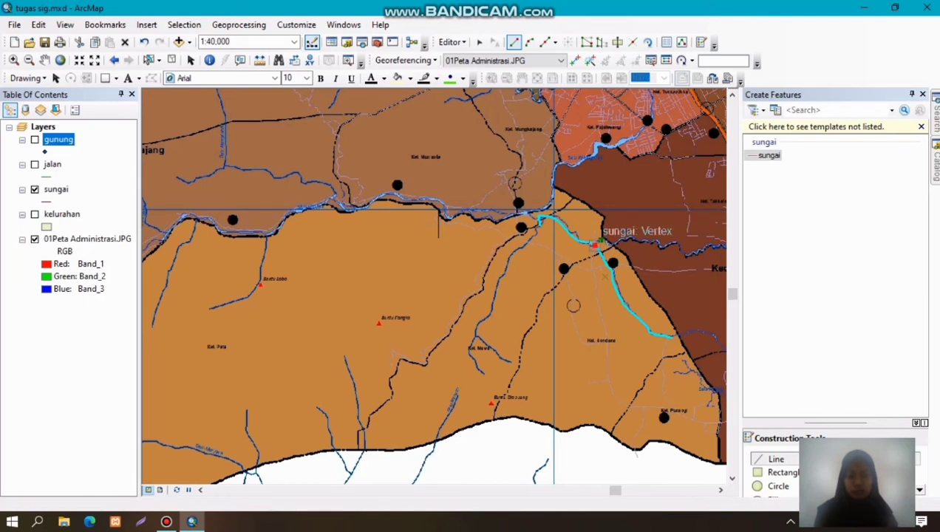
{"action": "left_click", "coordinate": [591, 243]}
{"action": "double_click", "coordinate": [595, 242]}
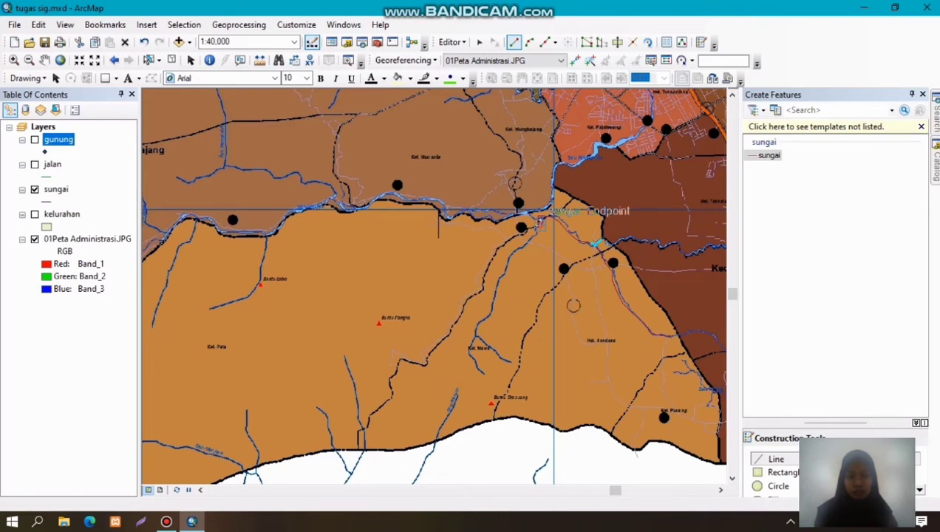
Step: Digitize the sungai line from the northern river junction southwest through Kel. Mawa to the river's southern end
{"action": "left_click", "coordinate": [541, 224]}
{"action": "left_click", "coordinate": [537, 232]}
{"action": "left_click", "coordinate": [533, 237]}
{"action": "left_click", "coordinate": [528, 241]}
{"action": "left_click", "coordinate": [521, 245]}
{"action": "left_click", "coordinate": [514, 251]}
{"action": "left_click", "coordinate": [509, 258]}
{"action": "left_click", "coordinate": [500, 277]}
{"action": "left_click", "coordinate": [496, 287]}
{"action": "left_click", "coordinate": [493, 295]}
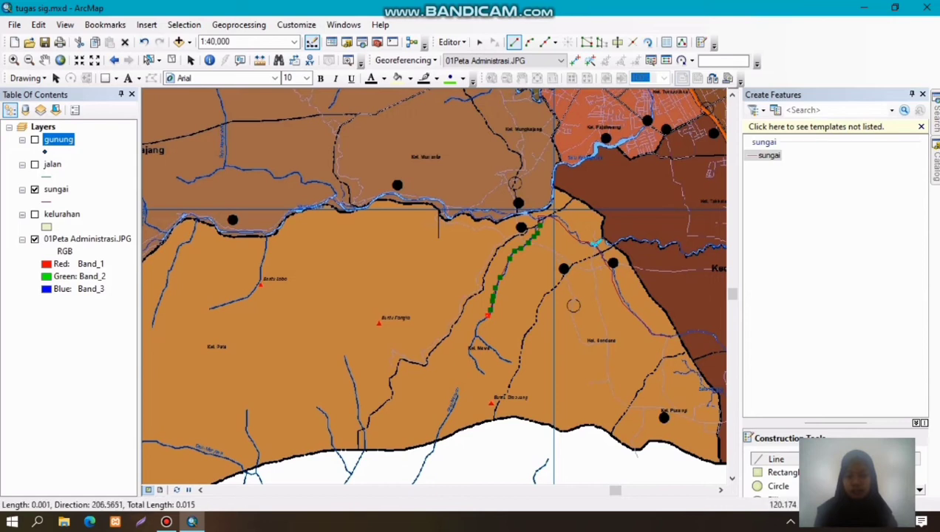
{"action": "left_click", "coordinate": [478, 322]}
{"action": "left_click", "coordinate": [477, 336]}
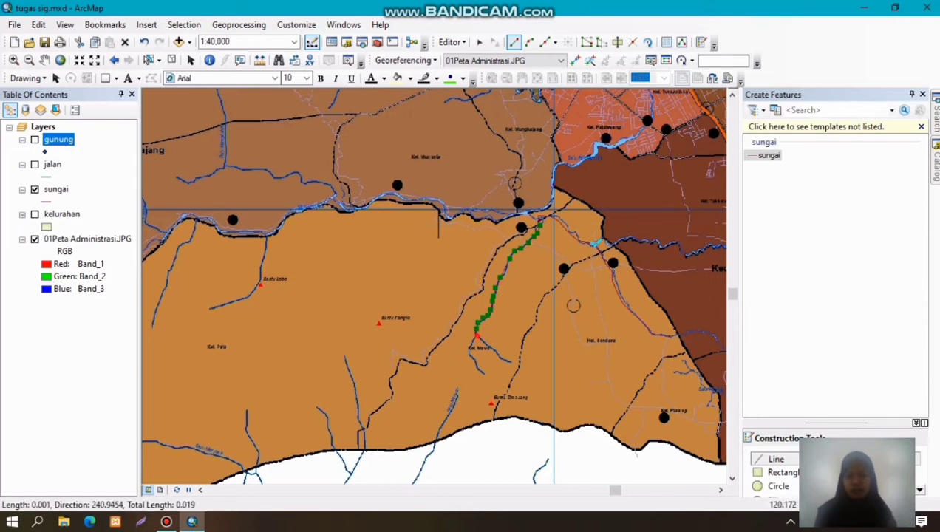
{"action": "left_click", "coordinate": [471, 346]}
{"action": "left_click", "coordinate": [470, 357]}
{"action": "left_click", "coordinate": [475, 367]}
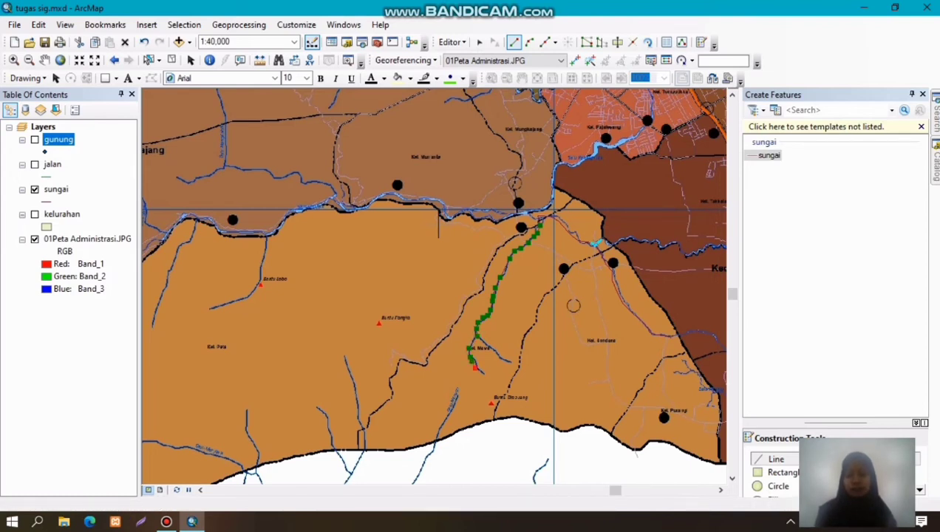
{"action": "double_click", "coordinate": [483, 372]}
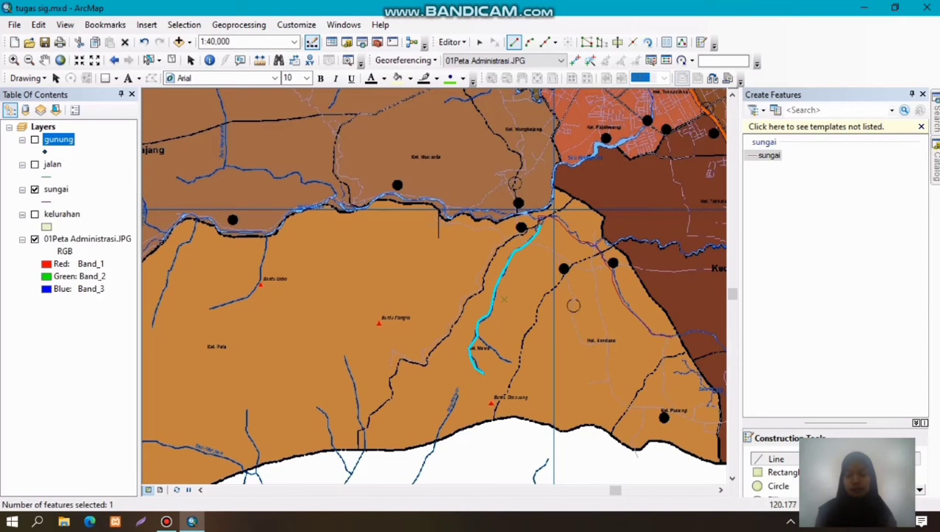
Step: Digitize the short southeastern river branch at Kel. Mawa, ending it on the traced river
{"action": "left_click", "coordinate": [510, 362]}
{"action": "left_click", "coordinate": [504, 358]}
{"action": "left_click", "coordinate": [497, 351]}
{"action": "left_click", "coordinate": [493, 348]}
{"action": "left_click", "coordinate": [487, 342]}
{"action": "left_click", "coordinate": [477, 336]}
{"action": "double_click", "coordinate": [477, 336]}
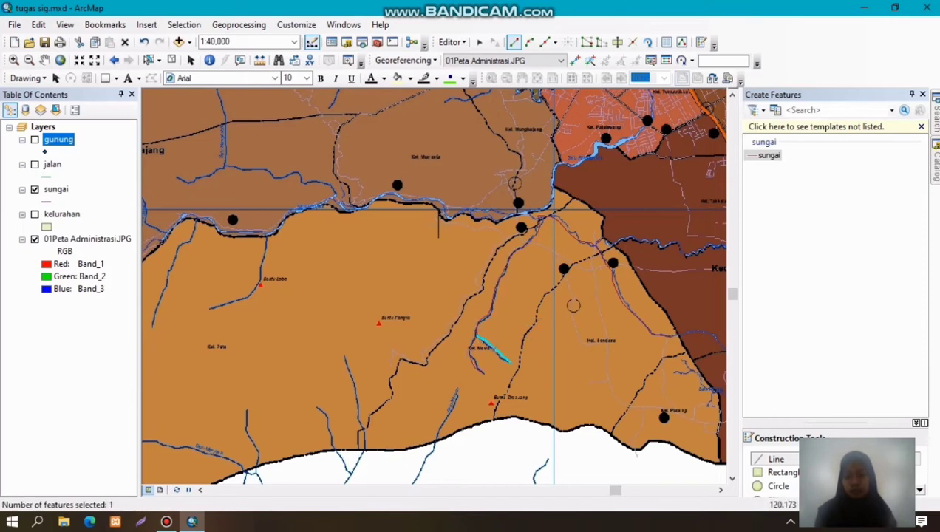
Step: Digitize the separate river south of Kel. Mawa southwest to the southern boundary of Kec. Sendana
{"action": "left_click", "coordinate": [456, 390]}
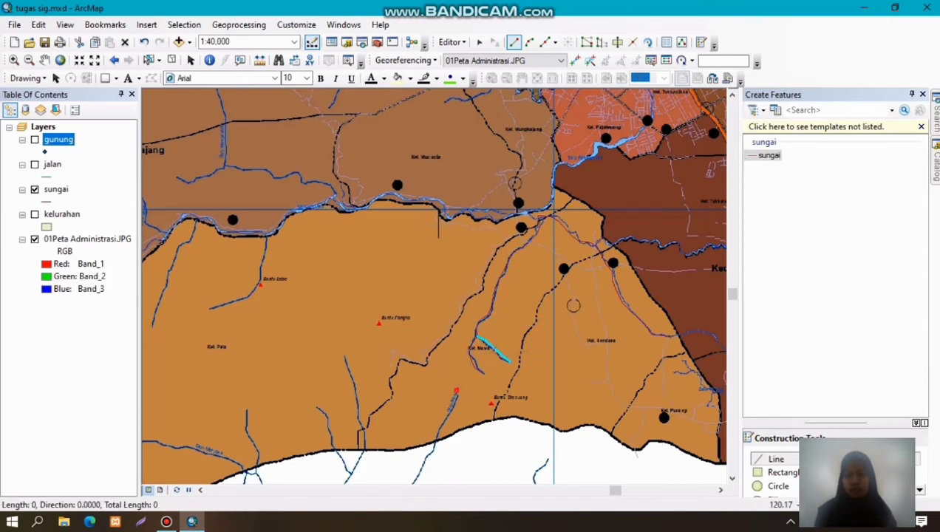
{"action": "left_click", "coordinate": [455, 395]}
{"action": "left_click", "coordinate": [452, 403]}
{"action": "left_click", "coordinate": [445, 415]}
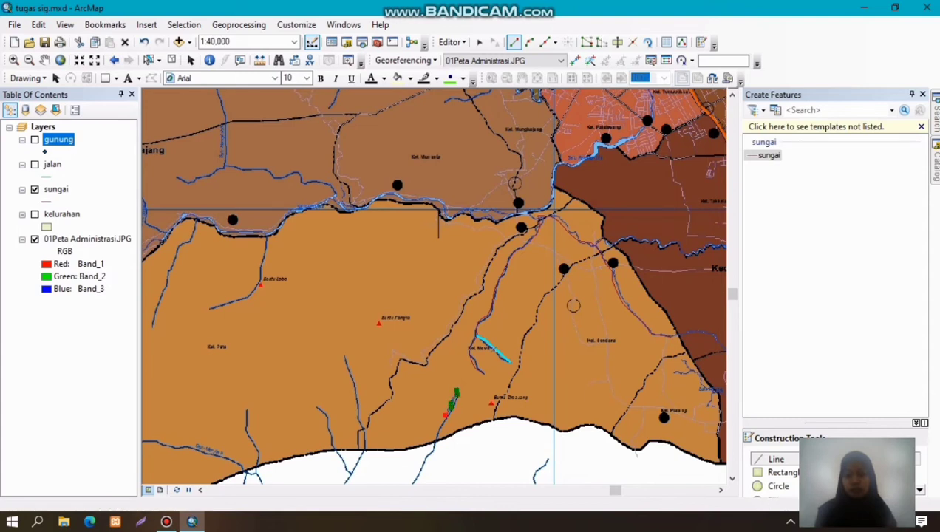
{"action": "left_click", "coordinate": [441, 424]}
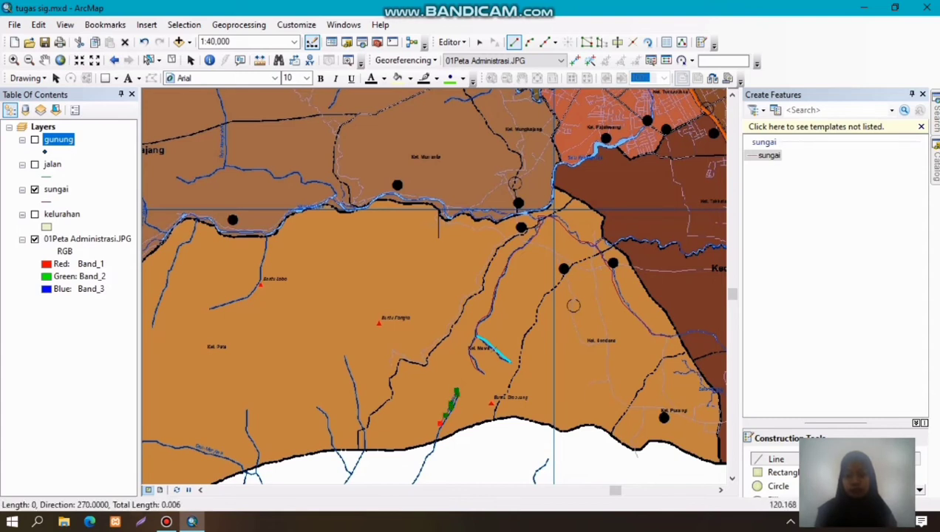
{"action": "left_click", "coordinate": [439, 433]}
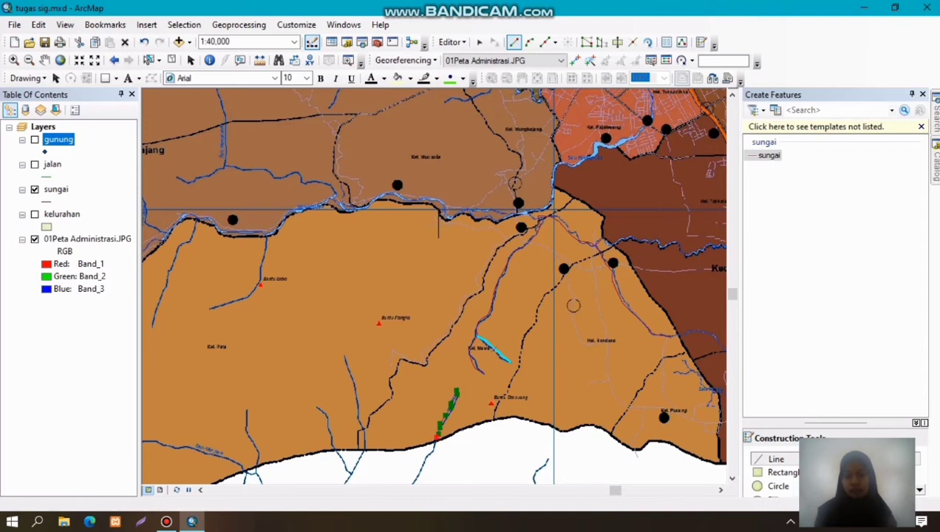
{"action": "double_click", "coordinate": [436, 441]}
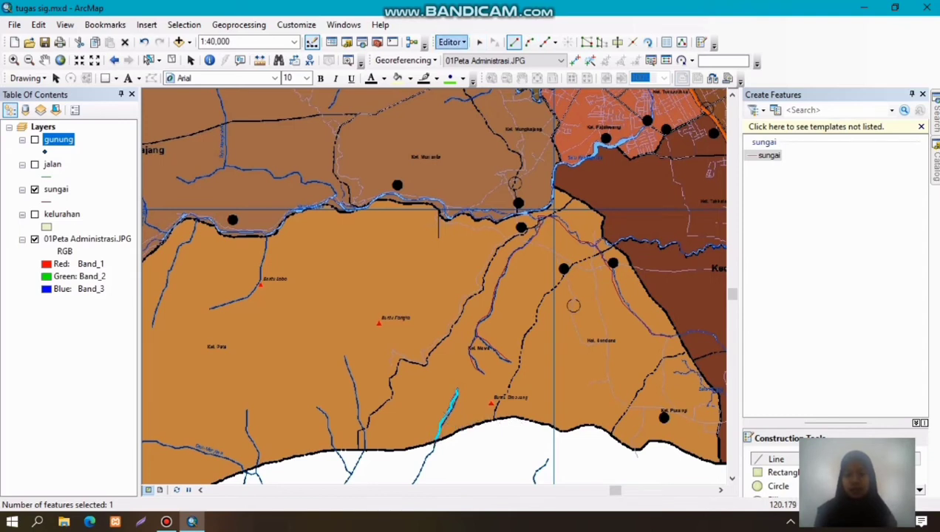
Step: Save the edits to the sungai layer and stop the edit session
{"action": "left_click", "coordinate": [451, 43]}
{"action": "left_click", "coordinate": [476, 89]}
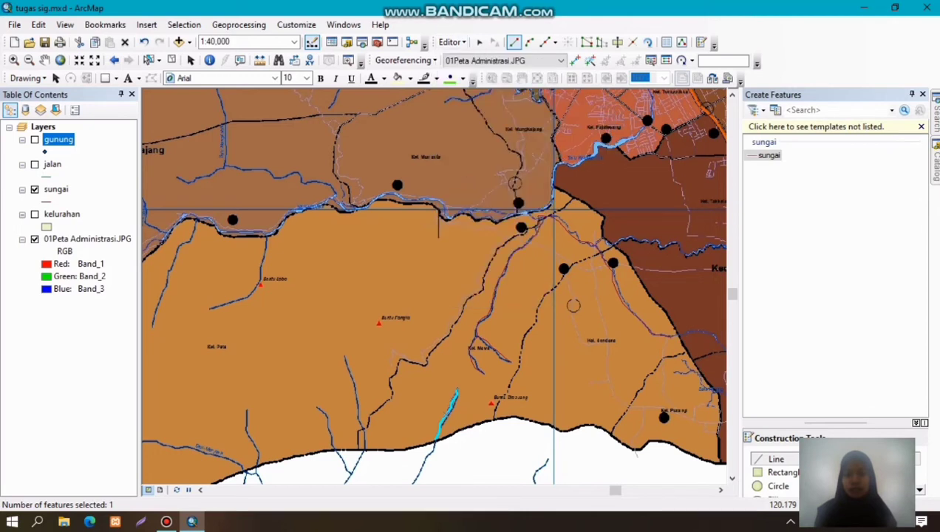
{"action": "left_click", "coordinate": [451, 42]}
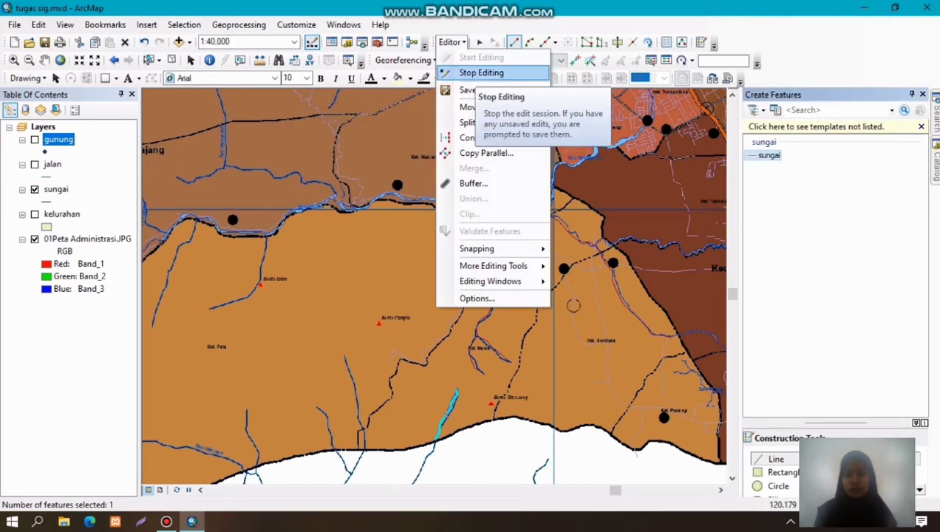
{"action": "left_click", "coordinate": [482, 73]}
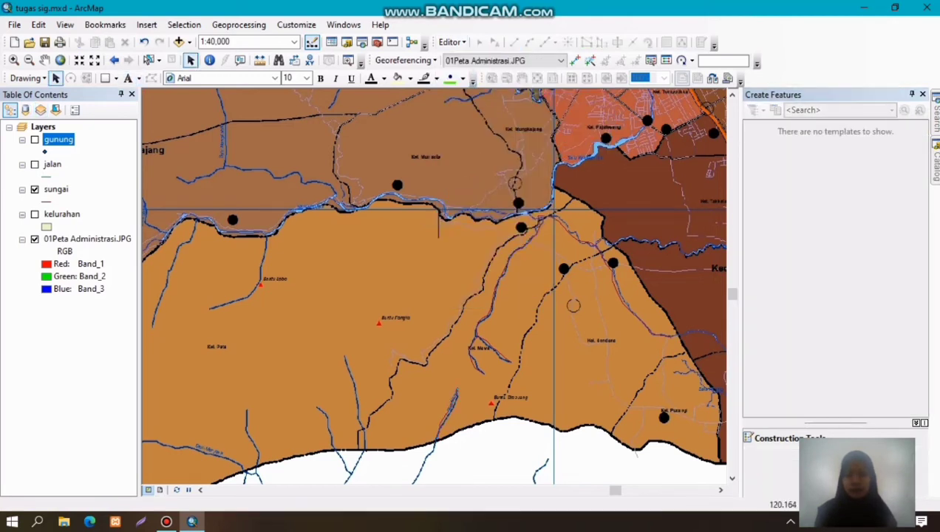
Step: Check the digitized rivers without the base map, then show kelurahan instead of sungai and start an edit session
{"action": "left_click", "coordinate": [34, 239]}
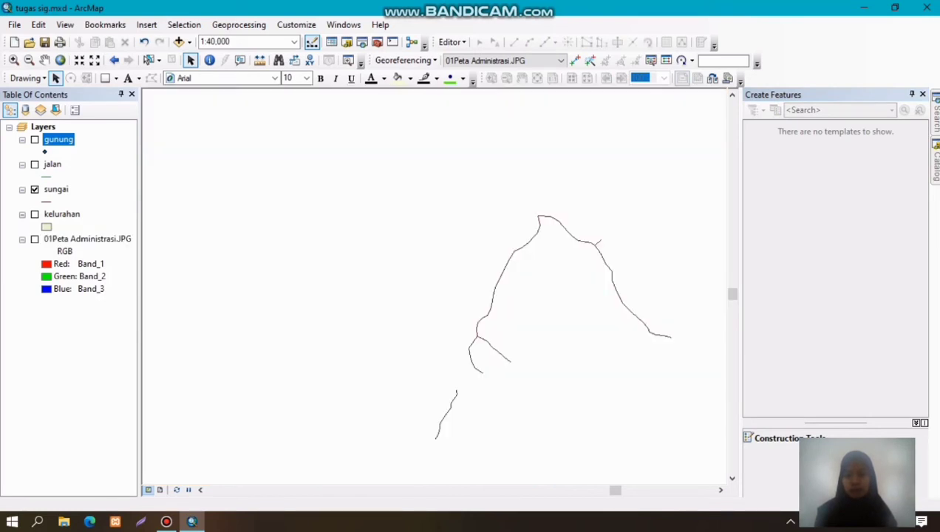
{"action": "left_click", "coordinate": [34, 239]}
{"action": "left_click", "coordinate": [34, 189]}
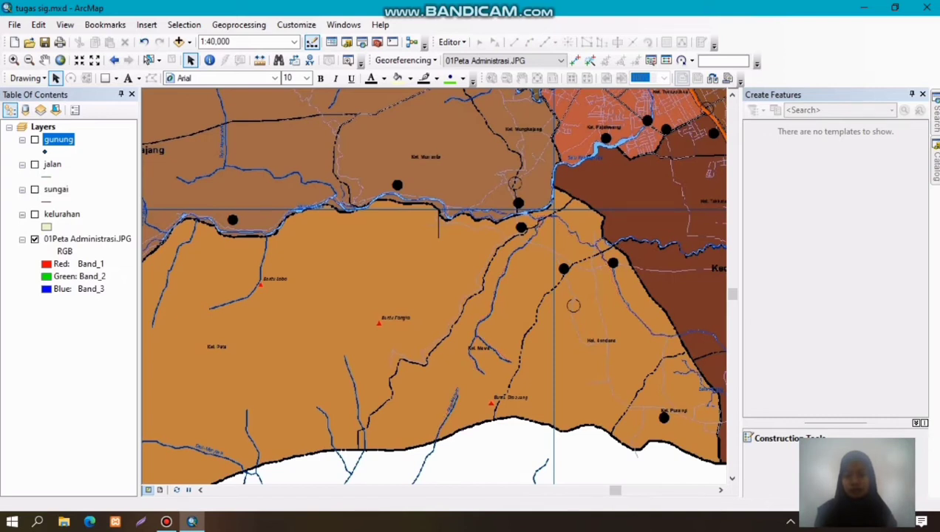
{"action": "left_click", "coordinate": [34, 214]}
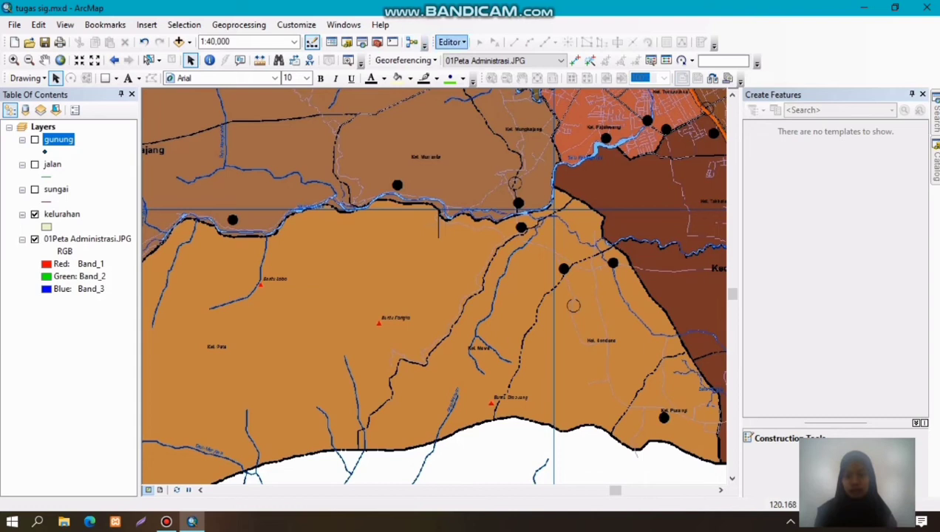
{"action": "left_click", "coordinate": [452, 42]}
{"action": "left_click", "coordinate": [481, 57]}
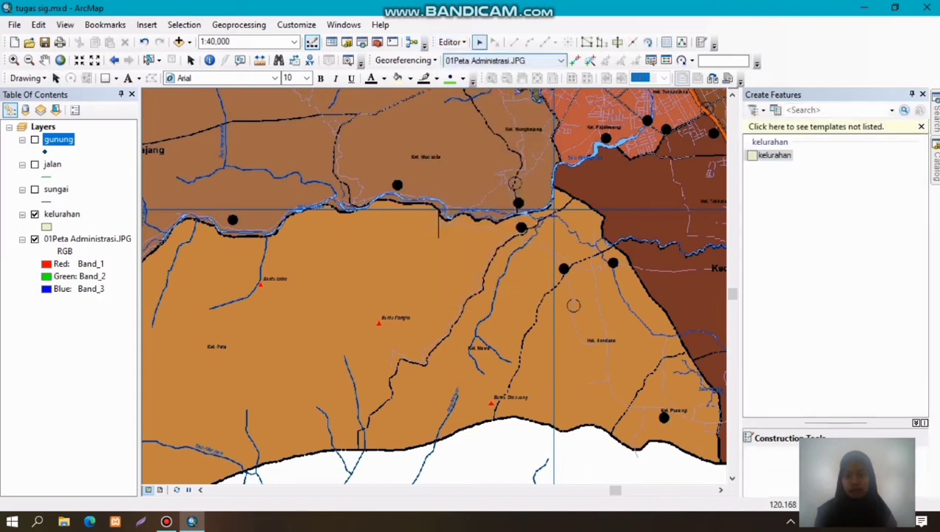
Step: Use the kelurahan template to digitize the Kel. Sendana side polygon along the eastern district boundary, the southern boundary and the dashed western line
{"action": "left_click", "coordinate": [769, 155]}
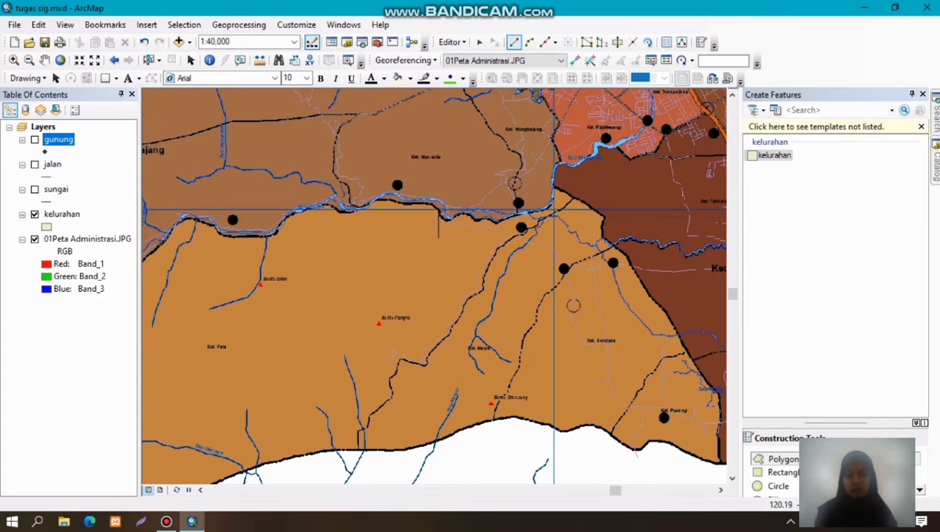
{"action": "left_click", "coordinate": [602, 218]}
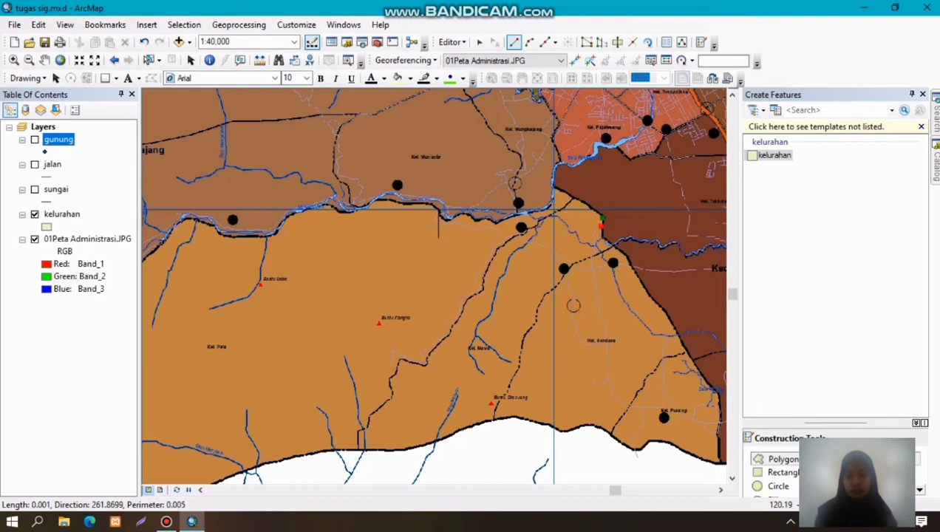
{"action": "left_click", "coordinate": [600, 236]}
{"action": "left_click", "coordinate": [605, 244]}
{"action": "left_click", "coordinate": [614, 249]}
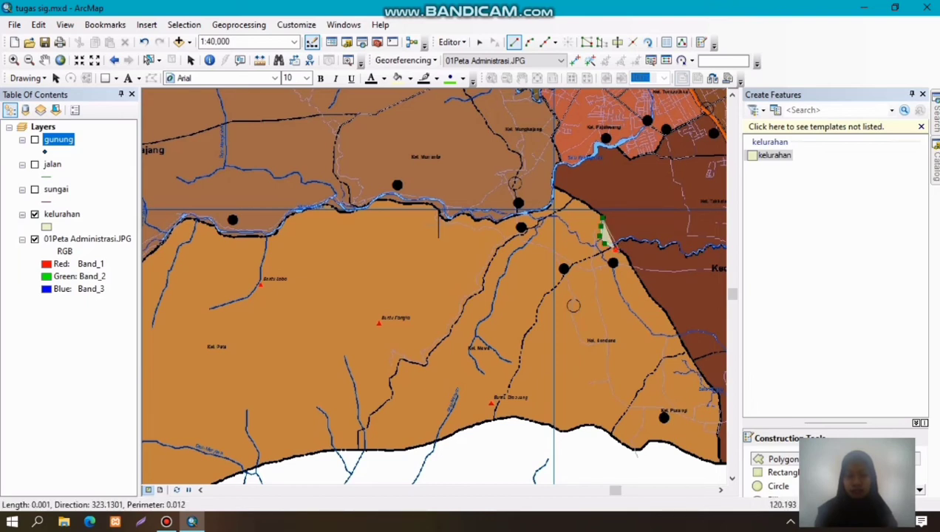
{"action": "left_click", "coordinate": [622, 258]}
{"action": "left_click", "coordinate": [628, 266]}
{"action": "left_click", "coordinate": [636, 277]}
{"action": "left_click", "coordinate": [642, 286]}
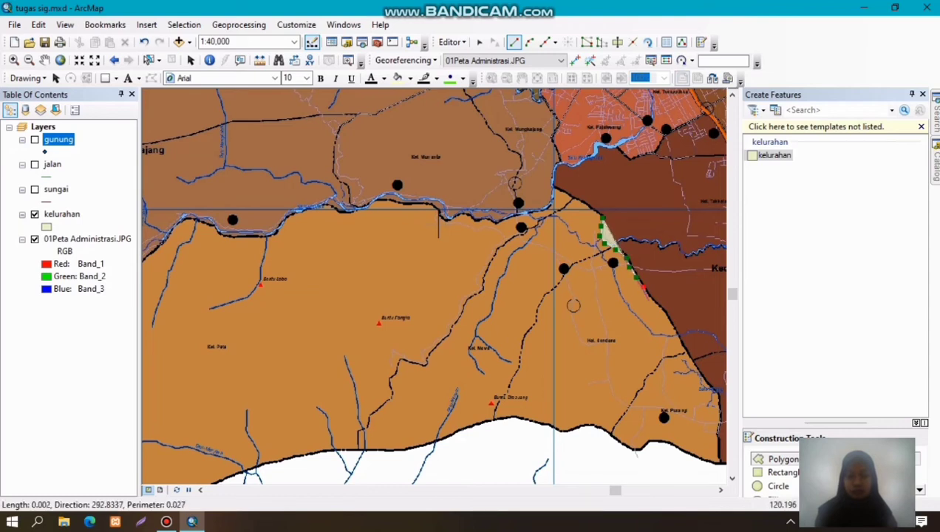
{"action": "left_click", "coordinate": [661, 313]}
{"action": "left_click", "coordinate": [675, 326]}
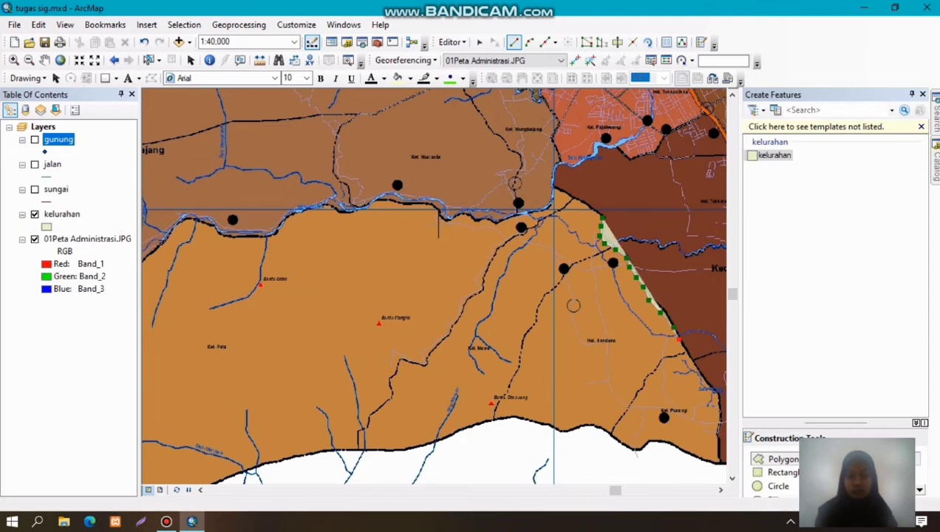
{"action": "left_click", "coordinate": [679, 340]}
{"action": "left_click", "coordinate": [684, 350]}
{"action": "left_click", "coordinate": [690, 361]}
{"action": "left_click", "coordinate": [698, 373]}
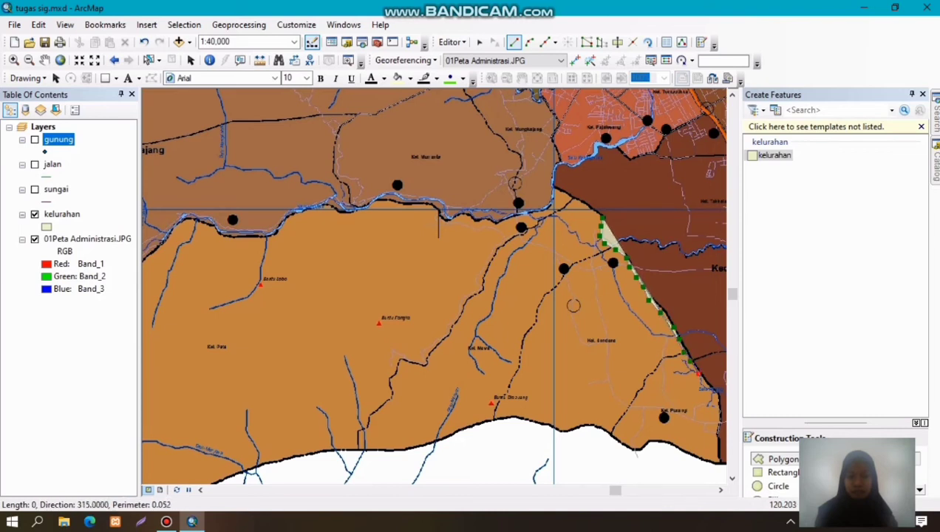
{"action": "left_click", "coordinate": [709, 386]}
{"action": "left_click", "coordinate": [719, 404]}
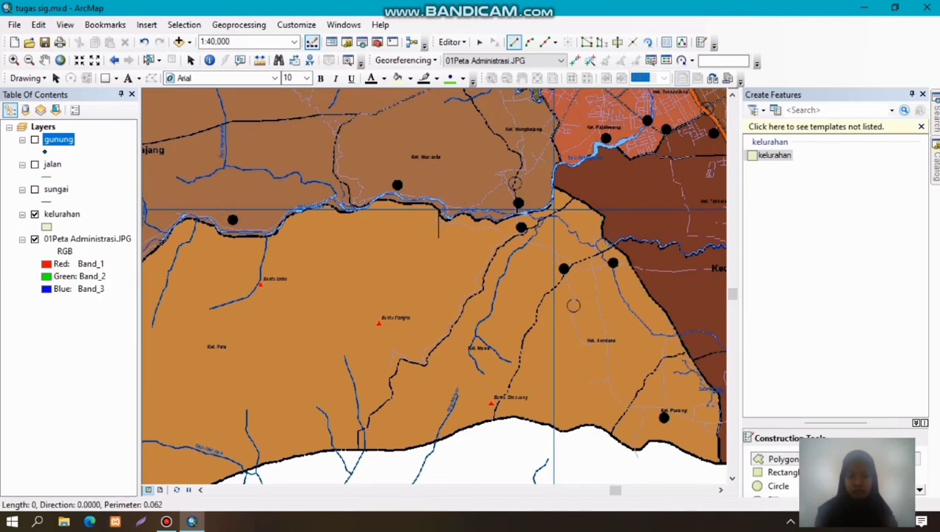
{"action": "left_click", "coordinate": [721, 430]}
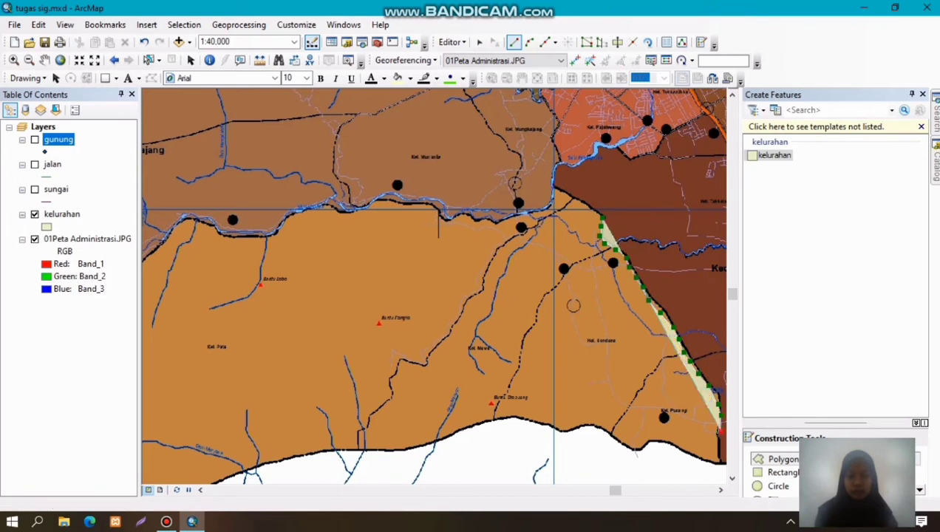
{"action": "left_click", "coordinate": [710, 462]}
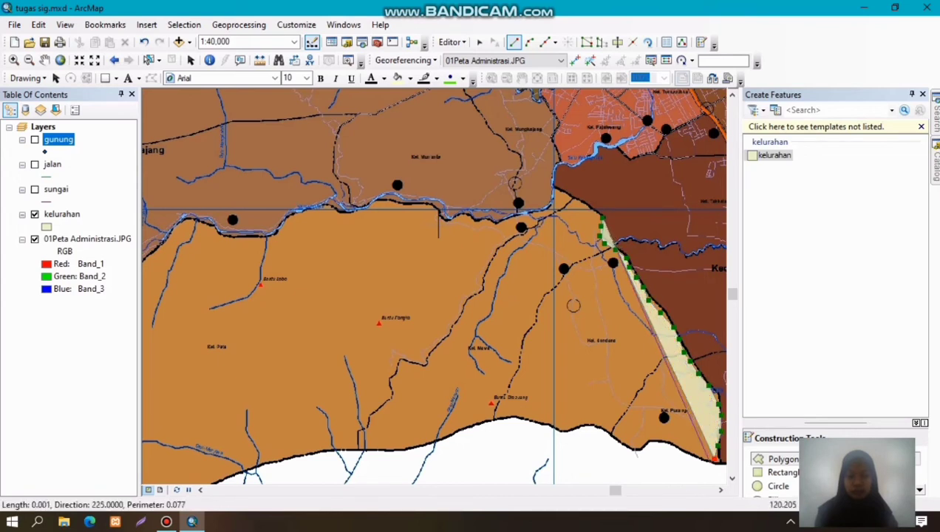
{"action": "left_click", "coordinate": [697, 458]}
{"action": "left_click", "coordinate": [692, 455]}
{"action": "left_click", "coordinate": [682, 451]}
{"action": "left_click", "coordinate": [673, 446]}
{"action": "left_click", "coordinate": [653, 441]}
{"action": "left_click", "coordinate": [647, 442]}
{"action": "left_click", "coordinate": [642, 447]}
{"action": "left_click", "coordinate": [637, 450]}
{"action": "left_click", "coordinate": [627, 449]}
{"action": "left_click", "coordinate": [613, 439]}
{"action": "left_click", "coordinate": [604, 432]}
{"action": "left_click", "coordinate": [595, 424]}
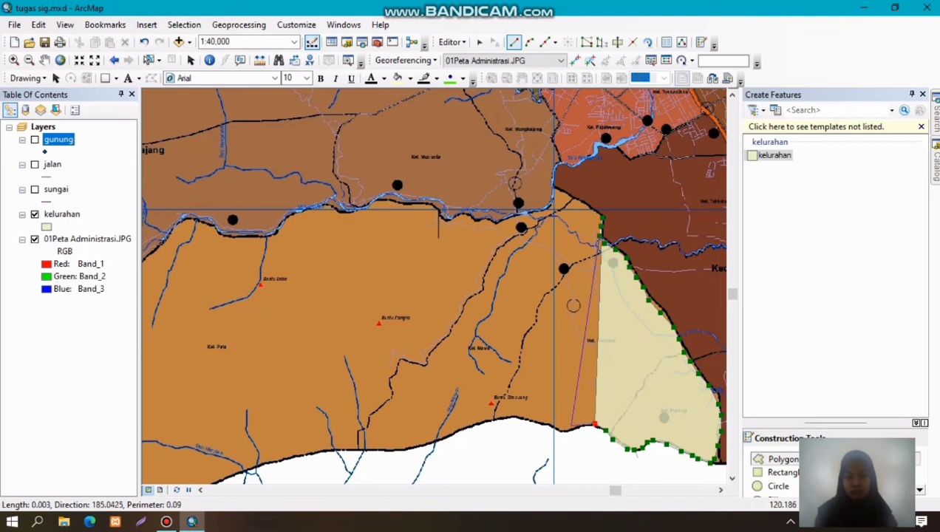
{"action": "left_click", "coordinate": [571, 427]}
{"action": "left_click", "coordinate": [563, 430]}
{"action": "left_click", "coordinate": [556, 428]}
{"action": "left_click", "coordinate": [548, 424]}
{"action": "left_click", "coordinate": [536, 419]}
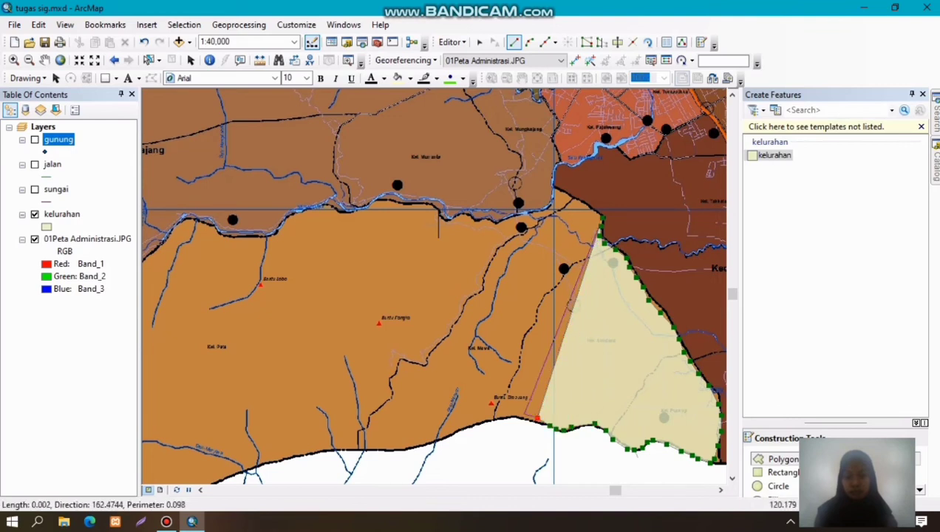
{"action": "left_click", "coordinate": [523, 415]}
{"action": "left_click", "coordinate": [506, 416]}
{"action": "left_click", "coordinate": [496, 418]}
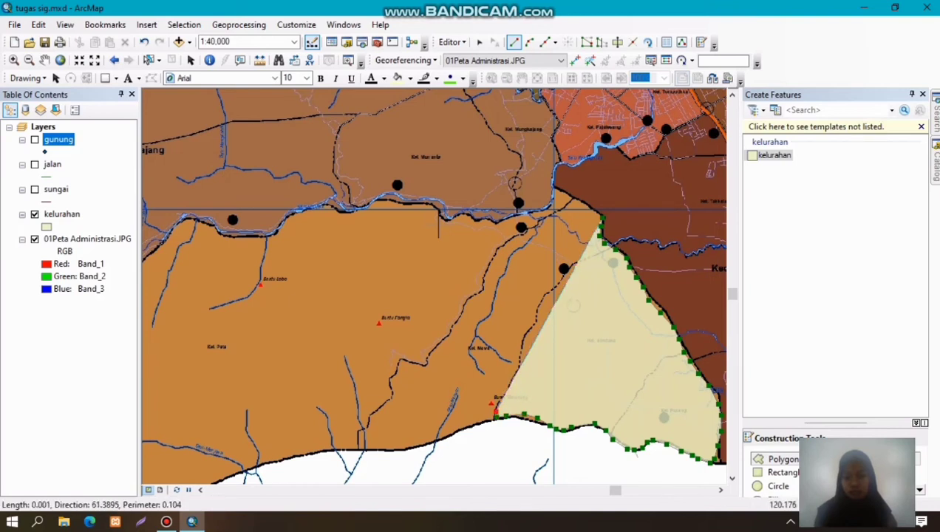
{"action": "left_click", "coordinate": [515, 378]}
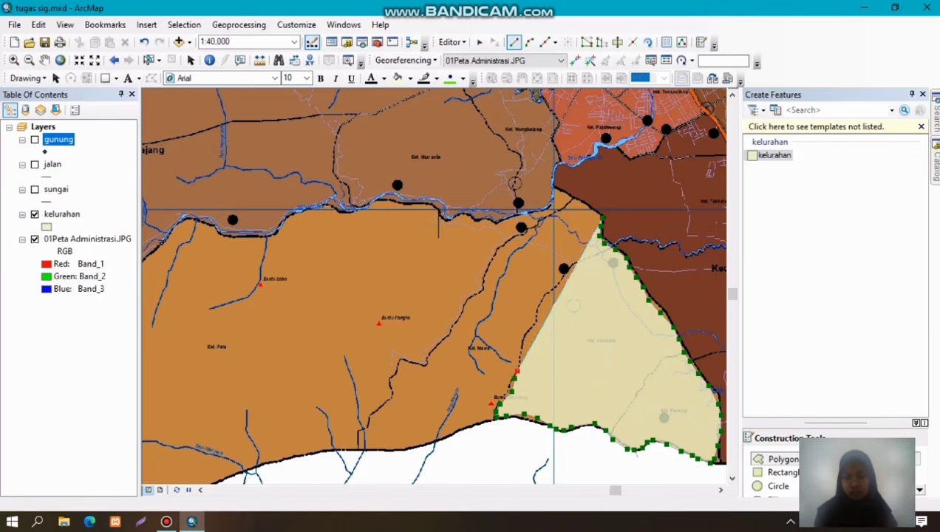
{"action": "left_click", "coordinate": [523, 352]}
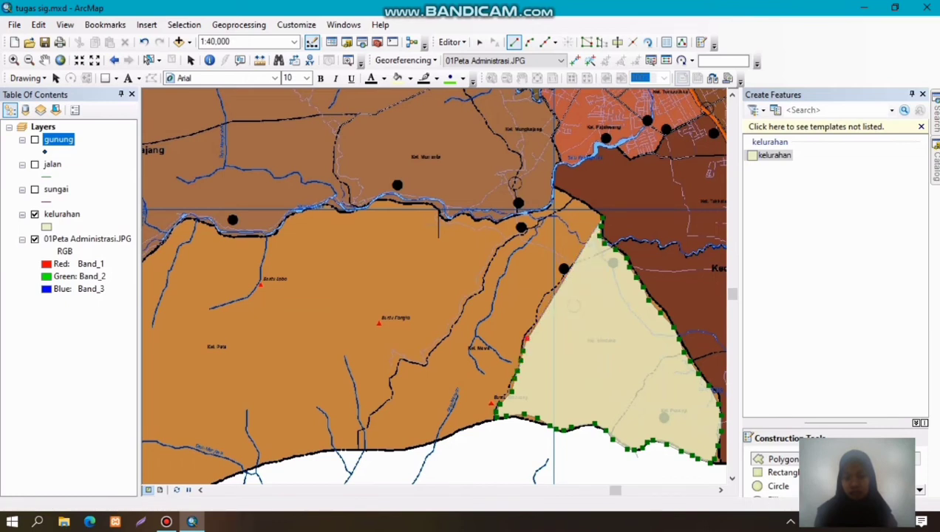
{"action": "left_click", "coordinate": [535, 324]}
{"action": "left_click", "coordinate": [554, 290]}
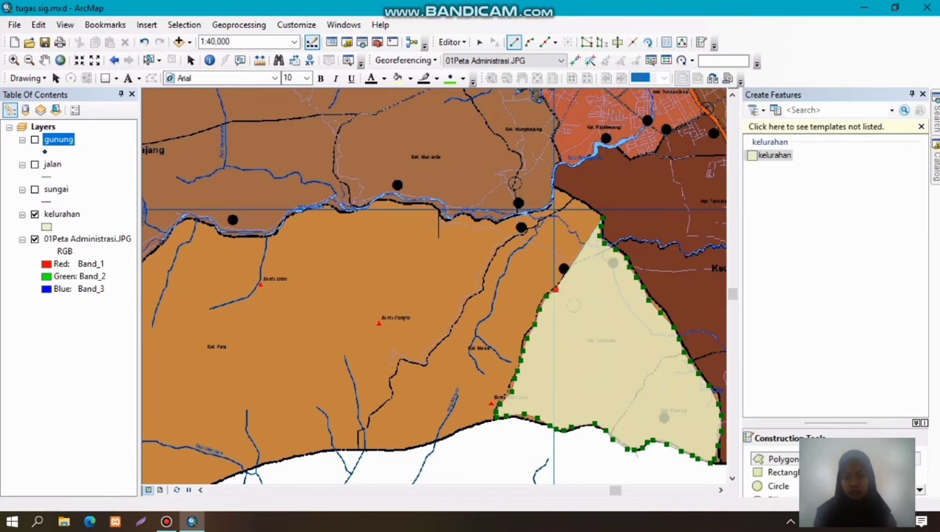
{"action": "double_click", "coordinate": [566, 274]}
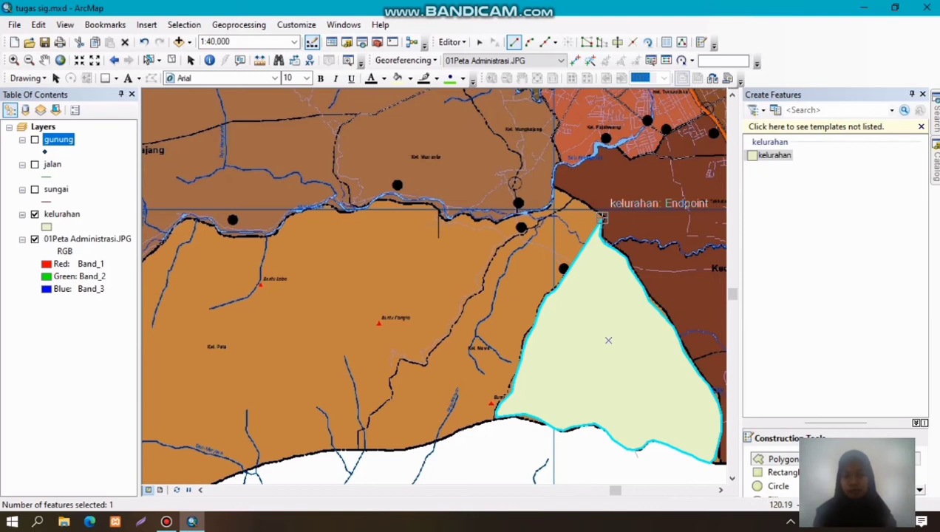
Step: Digitize the Kel. Mawa side kelurahan polygon along the northeastern district boundary, the dashed western line and the southern boundary to the existing polygon's corner
{"action": "left_click", "coordinate": [602, 218]}
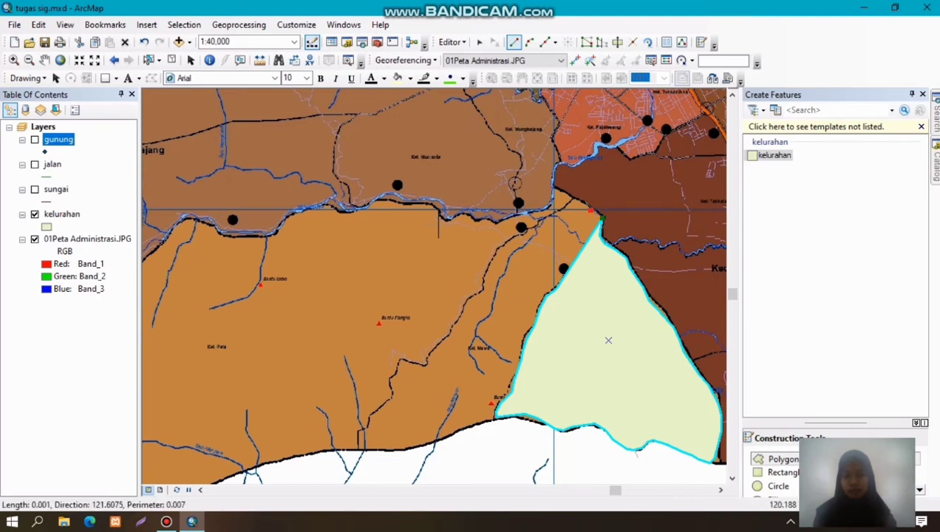
{"action": "left_click", "coordinate": [560, 189]}
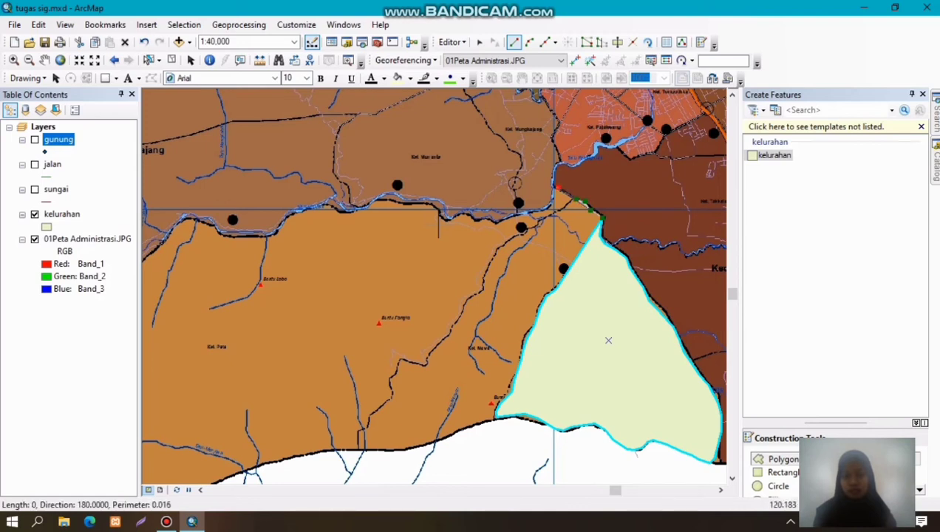
{"action": "left_click", "coordinate": [554, 211]}
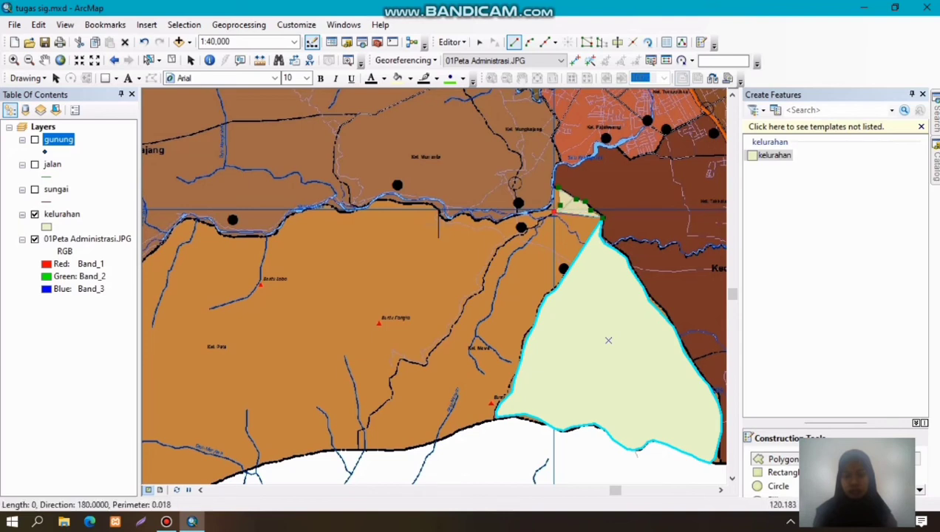
{"action": "left_click", "coordinate": [538, 217]}
{"action": "left_click", "coordinate": [529, 224]}
{"action": "left_click", "coordinate": [524, 230]}
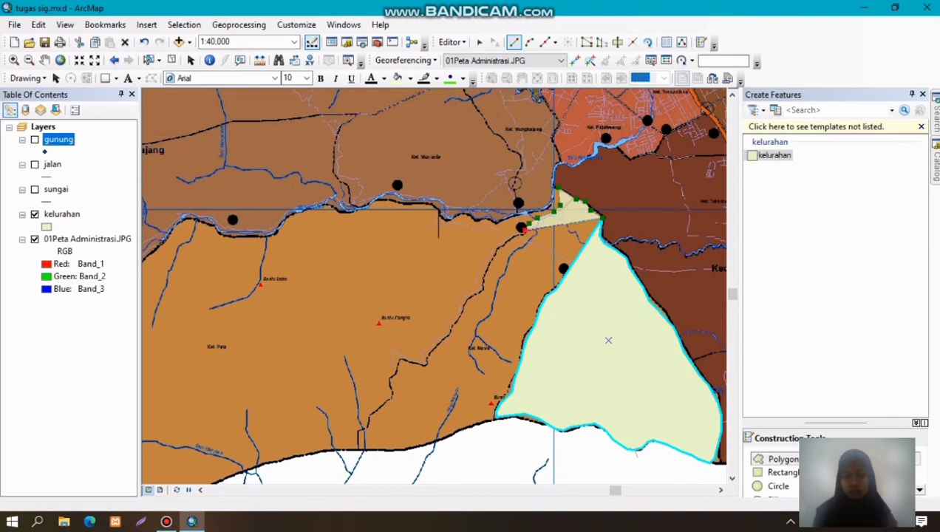
{"action": "left_click", "coordinate": [510, 235]}
{"action": "left_click", "coordinate": [500, 245]}
{"action": "left_click", "coordinate": [493, 254]}
{"action": "left_click", "coordinate": [490, 262]}
{"action": "left_click", "coordinate": [488, 267]}
{"action": "left_click", "coordinate": [482, 274]}
{"action": "left_click", "coordinate": [481, 282]}
{"action": "left_click", "coordinate": [478, 289]}
{"action": "left_click", "coordinate": [467, 299]}
{"action": "left_click", "coordinate": [464, 312]}
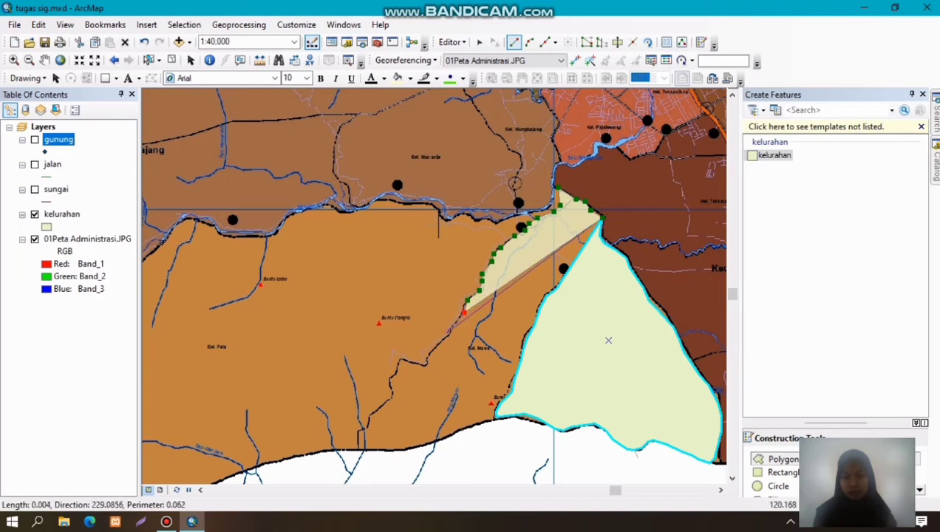
{"action": "left_click", "coordinate": [427, 355]}
{"action": "left_click", "coordinate": [423, 362]}
{"action": "left_click", "coordinate": [415, 362]}
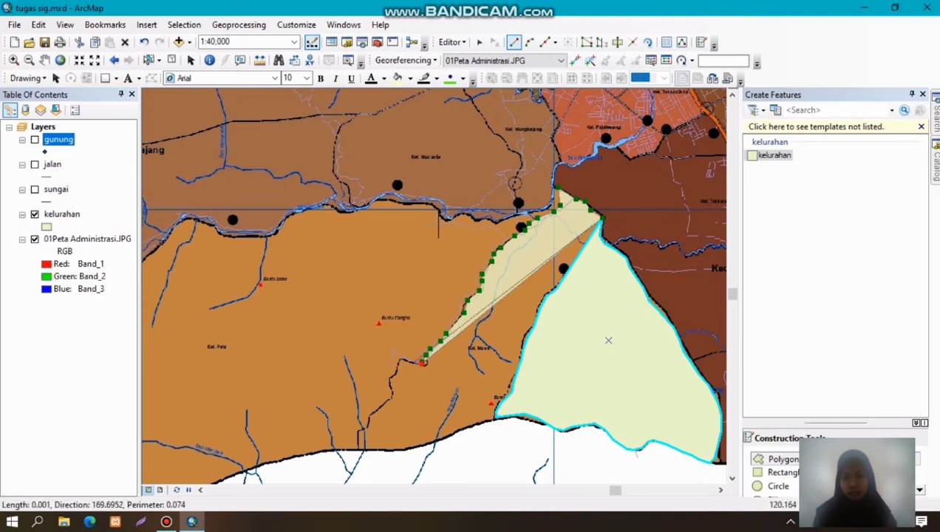
{"action": "left_click", "coordinate": [404, 361]}
{"action": "left_click", "coordinate": [394, 365]}
{"action": "left_click", "coordinate": [394, 371]}
{"action": "left_click", "coordinate": [394, 374]}
{"action": "left_click", "coordinate": [392, 379]}
{"action": "left_click", "coordinate": [386, 389]}
{"action": "left_click", "coordinate": [385, 391]}
{"action": "left_click", "coordinate": [387, 396]}
{"action": "left_click", "coordinate": [387, 401]}
{"action": "left_click", "coordinate": [370, 414]}
{"action": "left_click", "coordinate": [370, 419]}
{"action": "left_click", "coordinate": [364, 424]}
{"action": "left_click", "coordinate": [357, 432]}
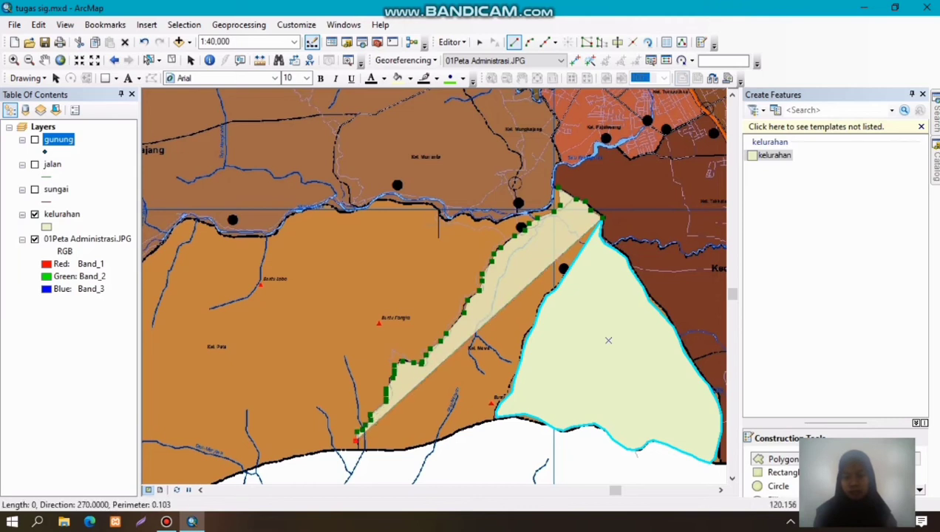
{"action": "left_click", "coordinate": [357, 441]}
{"action": "left_click", "coordinate": [364, 449]}
{"action": "left_click", "coordinate": [373, 453]}
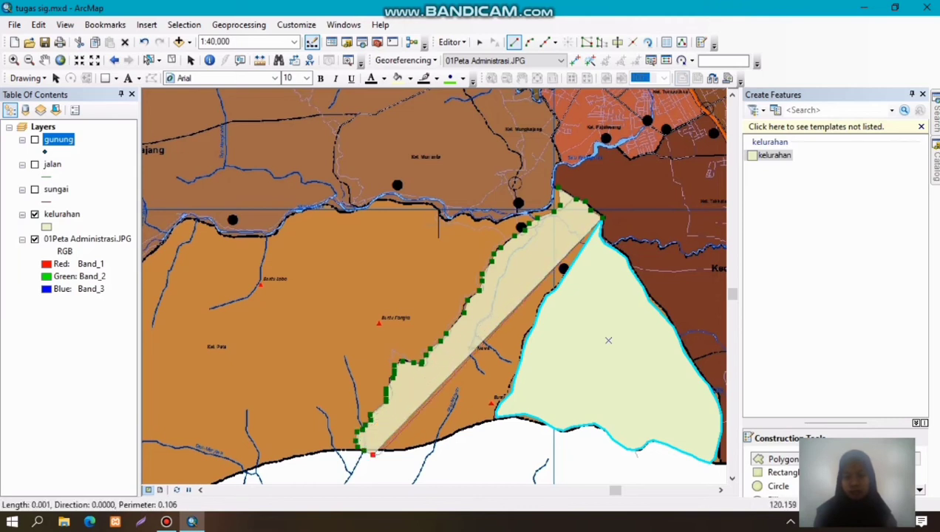
{"action": "left_click", "coordinate": [383, 454]}
{"action": "left_click", "coordinate": [396, 453]}
{"action": "left_click", "coordinate": [410, 453]}
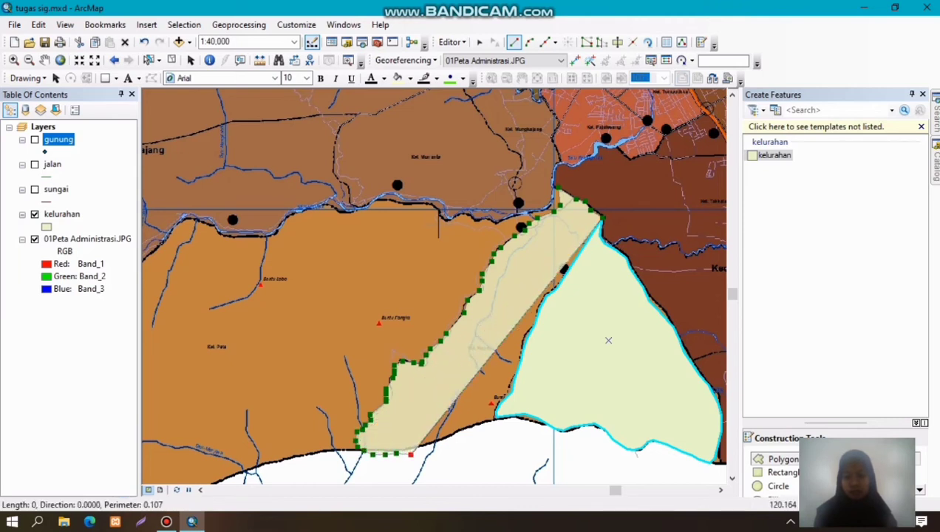
{"action": "left_click", "coordinate": [432, 444]}
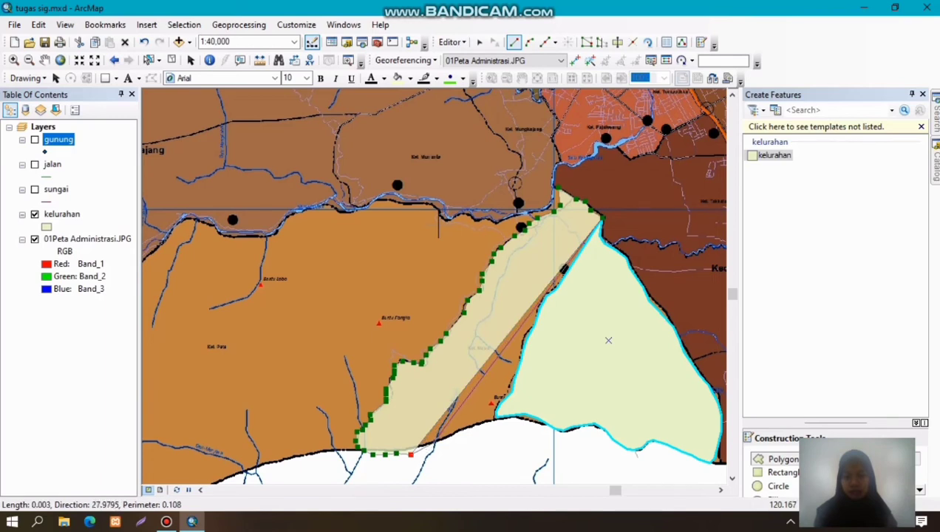
{"action": "left_click", "coordinate": [443, 442]}
{"action": "left_click", "coordinate": [452, 439]}
{"action": "left_click", "coordinate": [462, 434]}
{"action": "left_click", "coordinate": [473, 429]}
{"action": "left_click", "coordinate": [482, 424]}
{"action": "left_click", "coordinate": [490, 420]}
{"action": "left_click", "coordinate": [496, 418]}
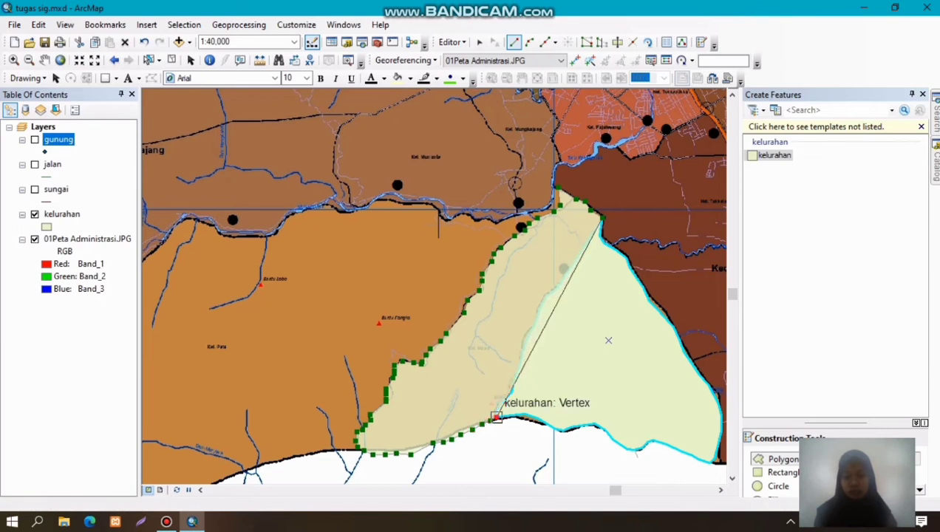
{"action": "double_click", "coordinate": [495, 417]}
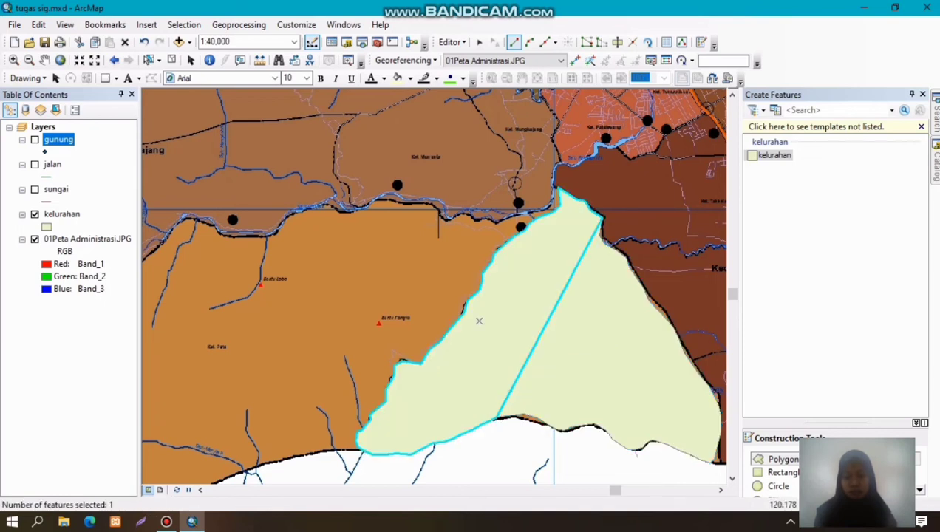
Step: Save the edits to the kelurahan layer and stop the edit session
{"action": "left_click", "coordinate": [452, 43]}
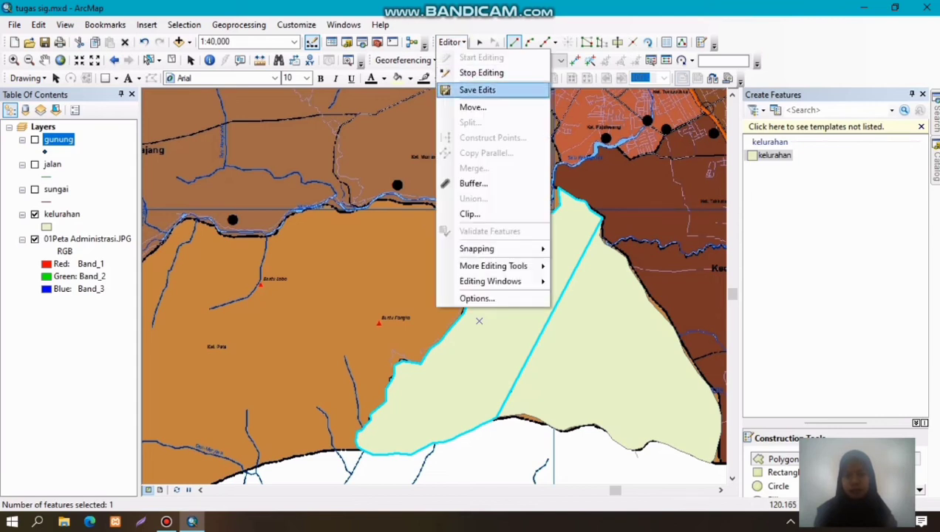
{"action": "left_click", "coordinate": [476, 89]}
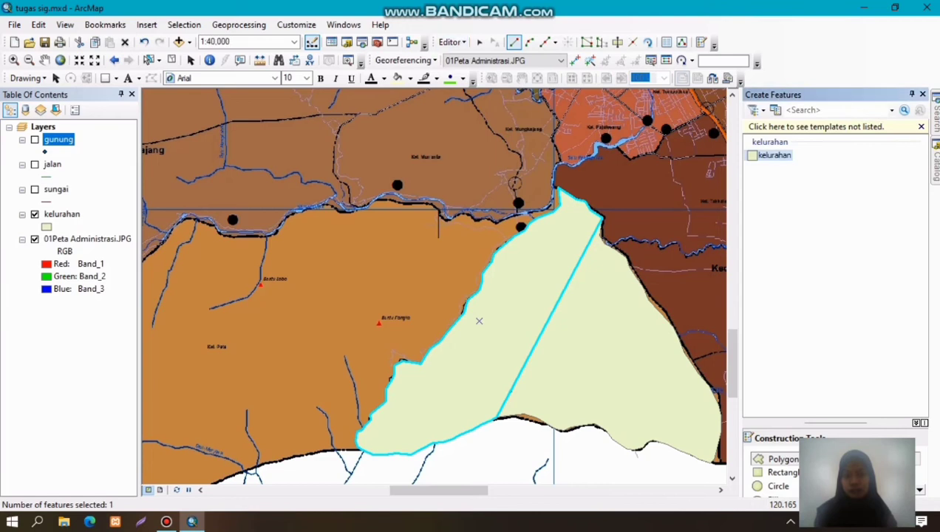
{"action": "left_click", "coordinate": [452, 42]}
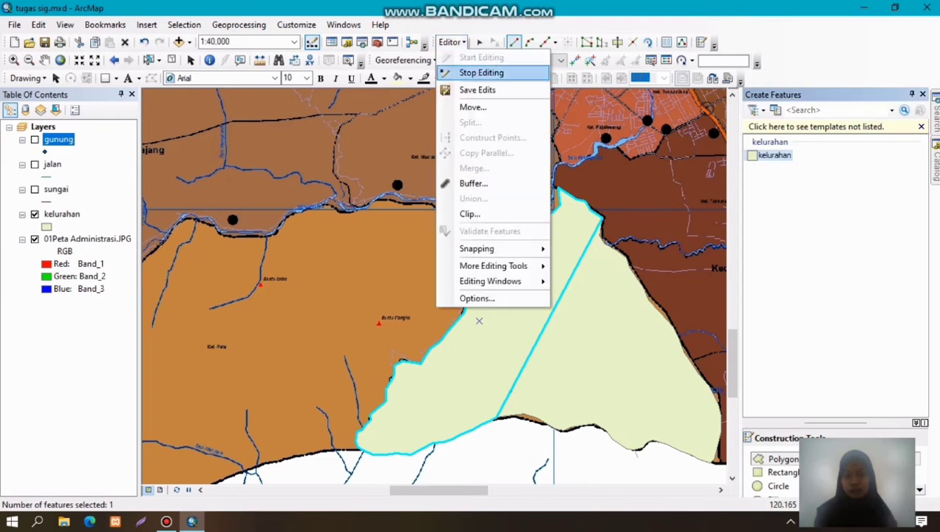
{"action": "left_click", "coordinate": [481, 72]}
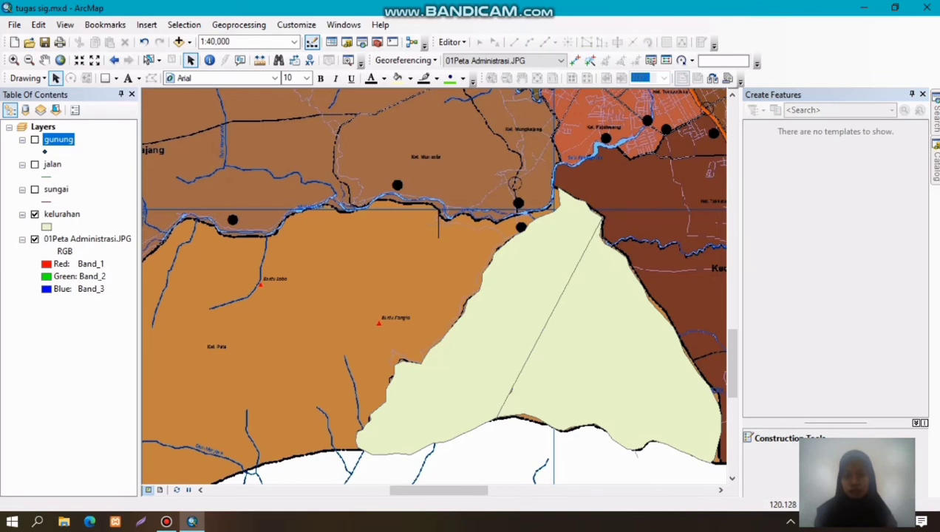
Step: Check the kelurahan polygons without the base map, then show gunung, jalan and sungai with 01Peta Administrasi.JPG hidden
{"action": "left_click", "coordinate": [34, 238]}
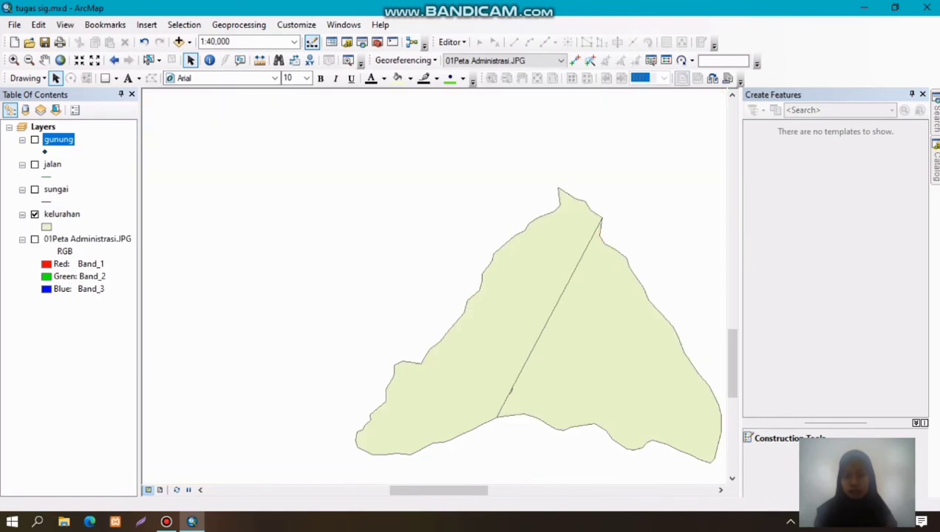
{"action": "left_click", "coordinate": [34, 238]}
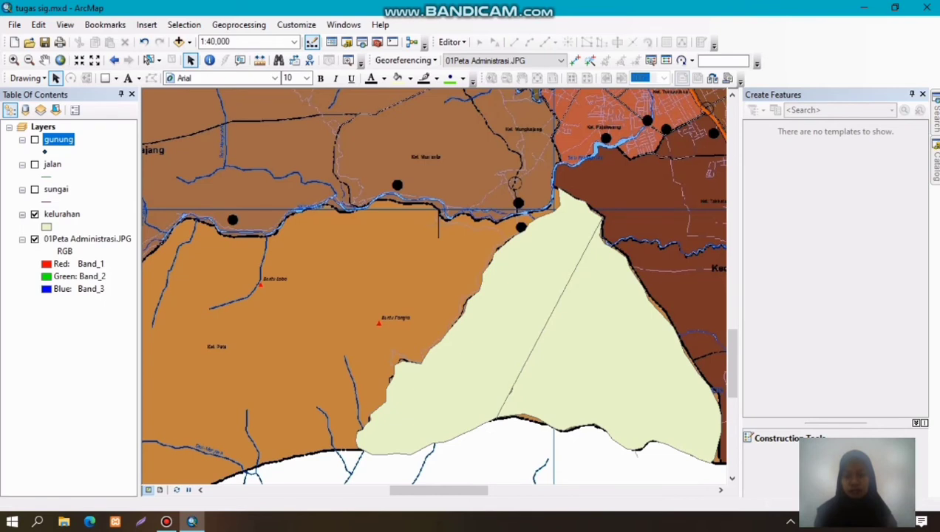
{"action": "left_click", "coordinate": [34, 189]}
{"action": "left_click", "coordinate": [34, 164]}
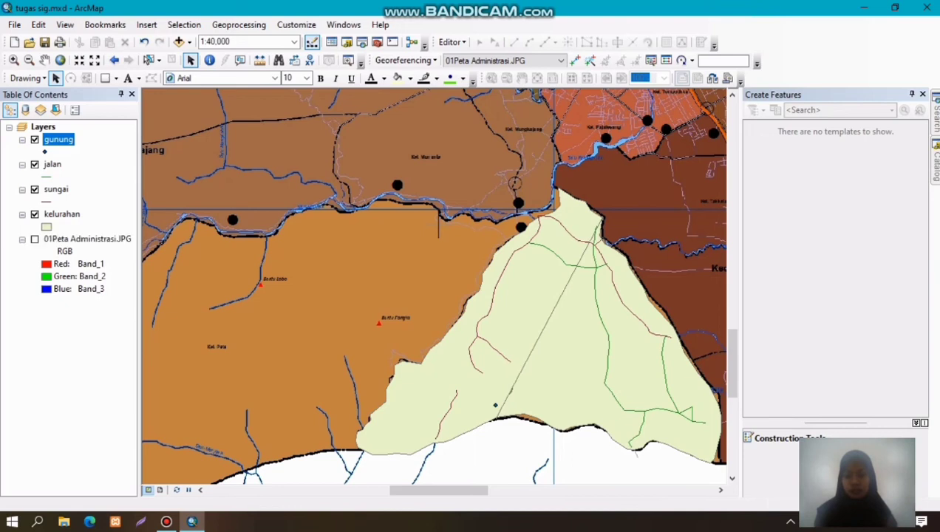
{"action": "left_click", "coordinate": [34, 239]}
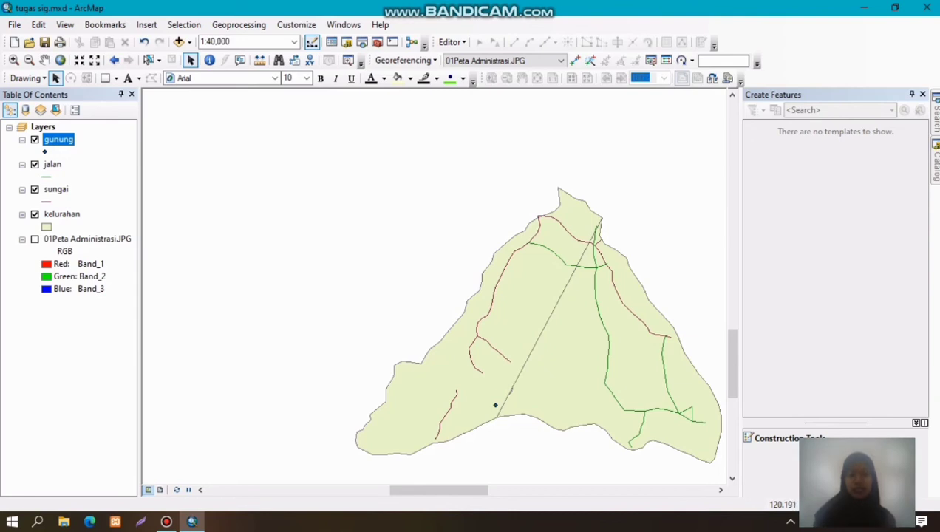
{"action": "left_click_drag", "start_coordinate": [439, 490], "coordinate": [460, 490]}
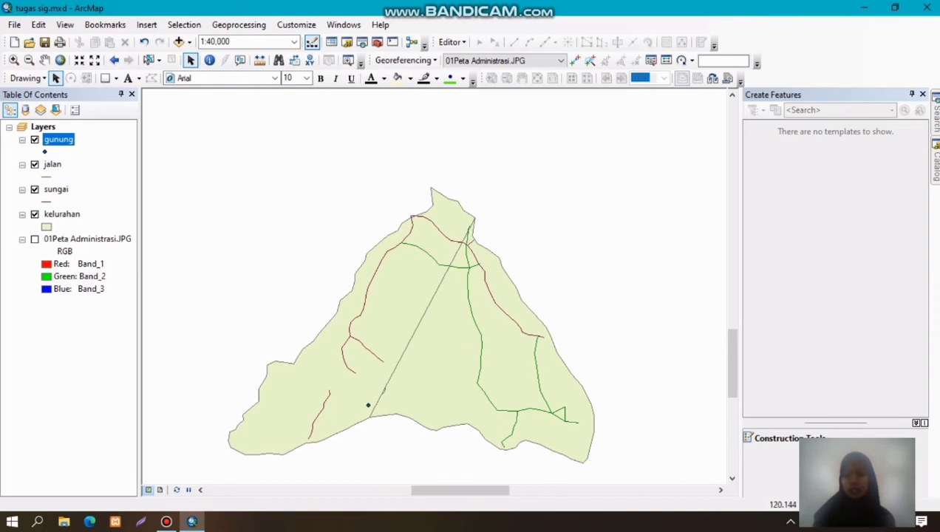
Step: Change the gunung layer's symbol to Triangle 1 in red
{"action": "left_click", "coordinate": [44, 152]}
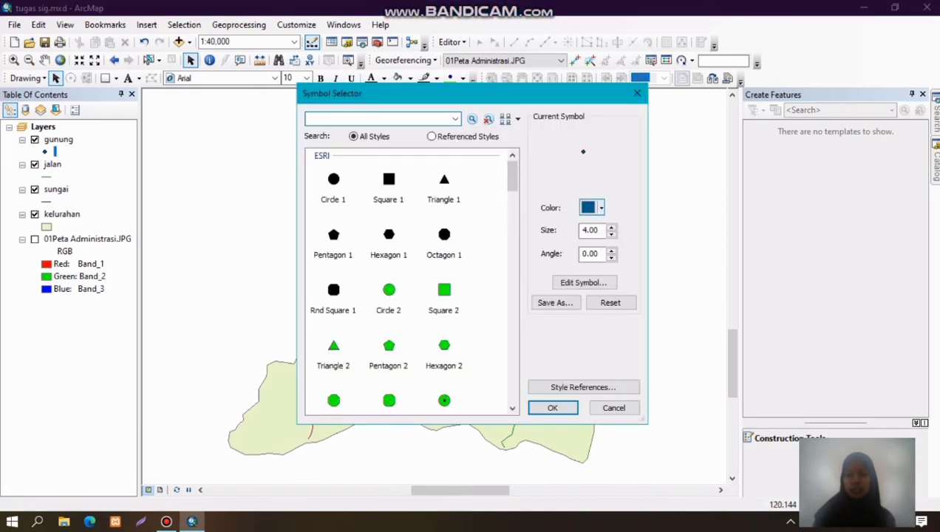
{"action": "left_click", "coordinate": [591, 207]}
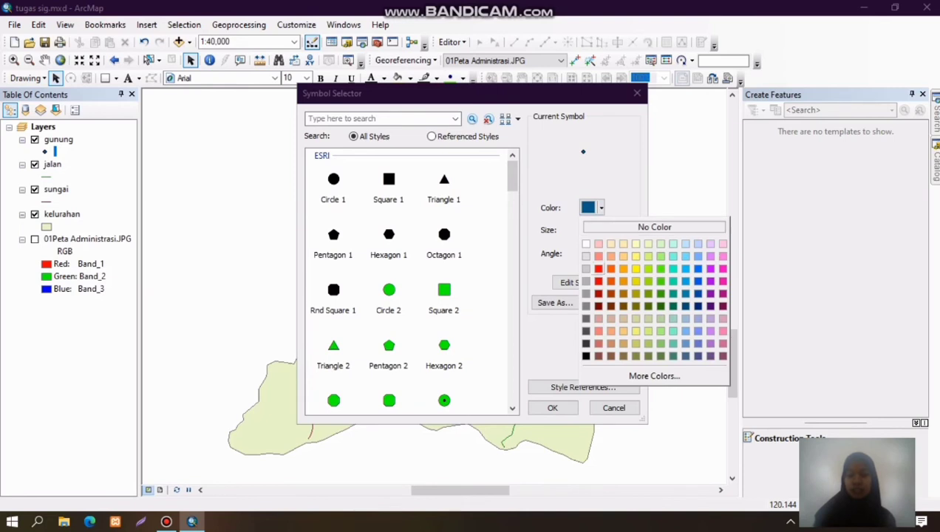
{"action": "left_click", "coordinate": [599, 268]}
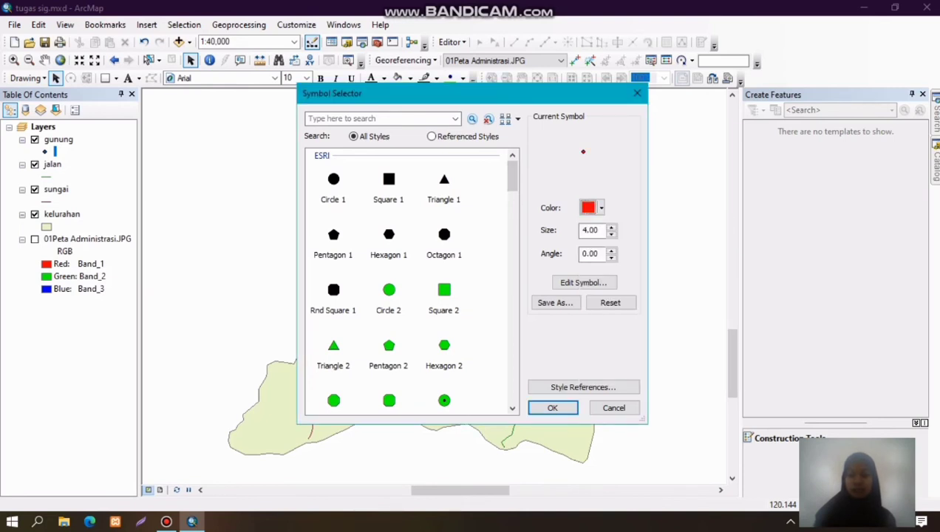
{"action": "left_click", "coordinate": [444, 182]}
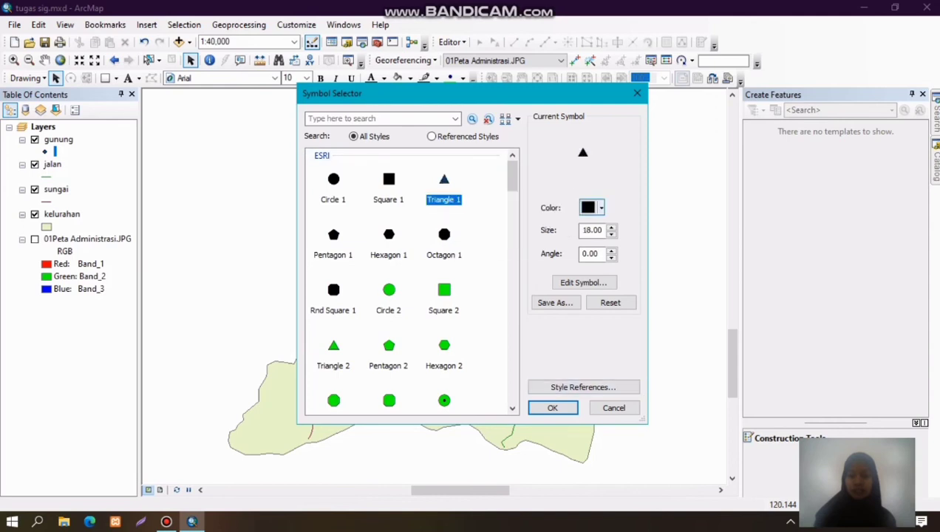
{"action": "left_click", "coordinate": [591, 207]}
{"action": "left_click", "coordinate": [596, 268]}
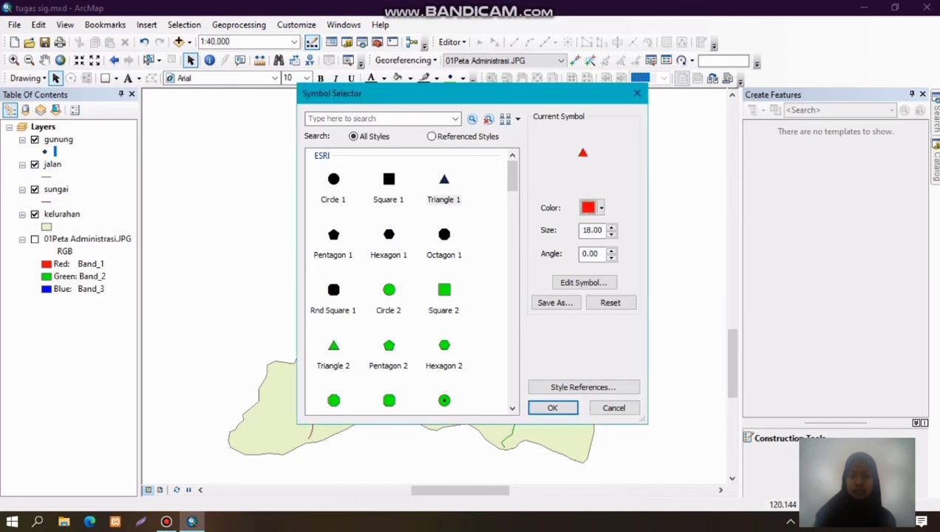
{"action": "left_click", "coordinate": [552, 408]}
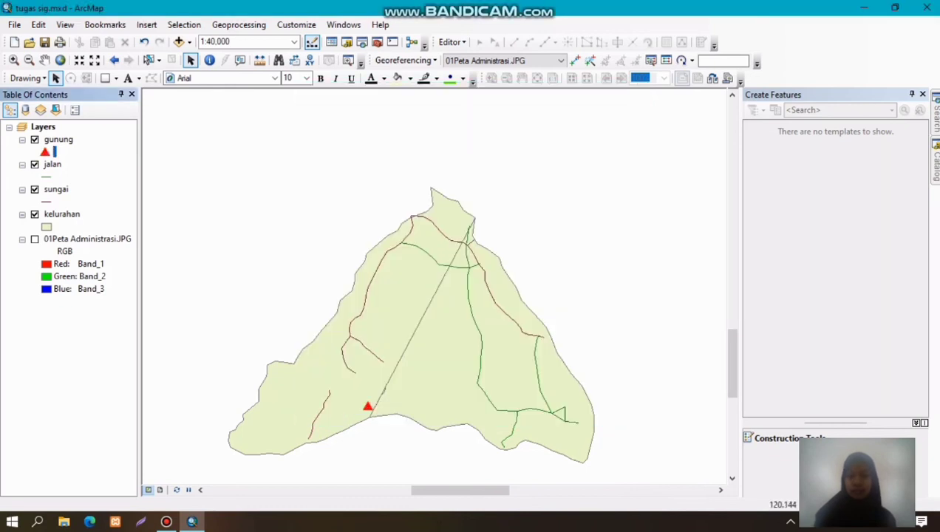
Step: Change the jalan layer's line symbol to Expressway Ramp and set its color to Solar Yellow
{"action": "left_click", "coordinate": [46, 176]}
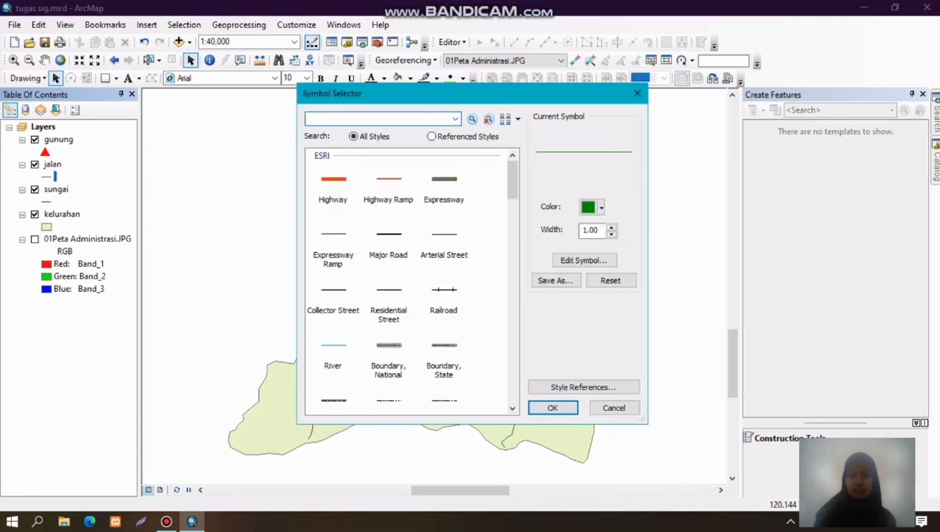
{"action": "left_click", "coordinate": [334, 244]}
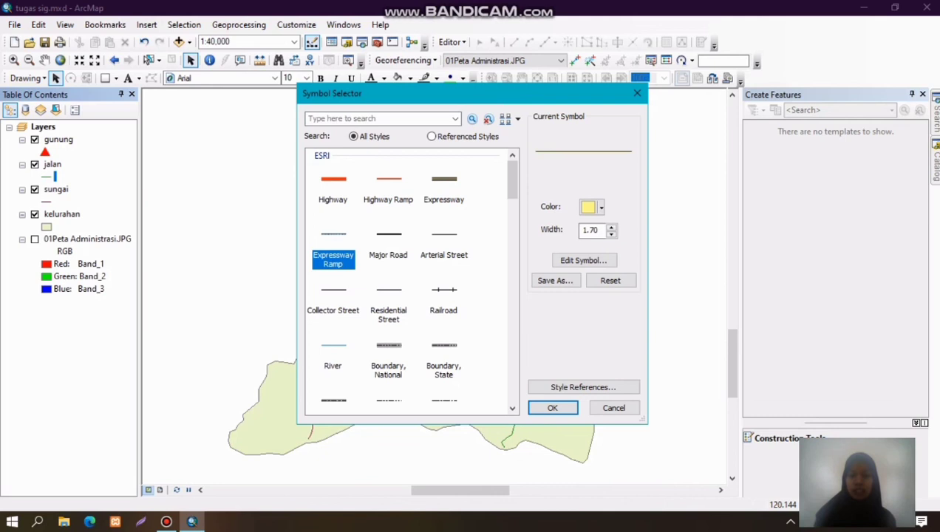
{"action": "left_click", "coordinate": [595, 207]}
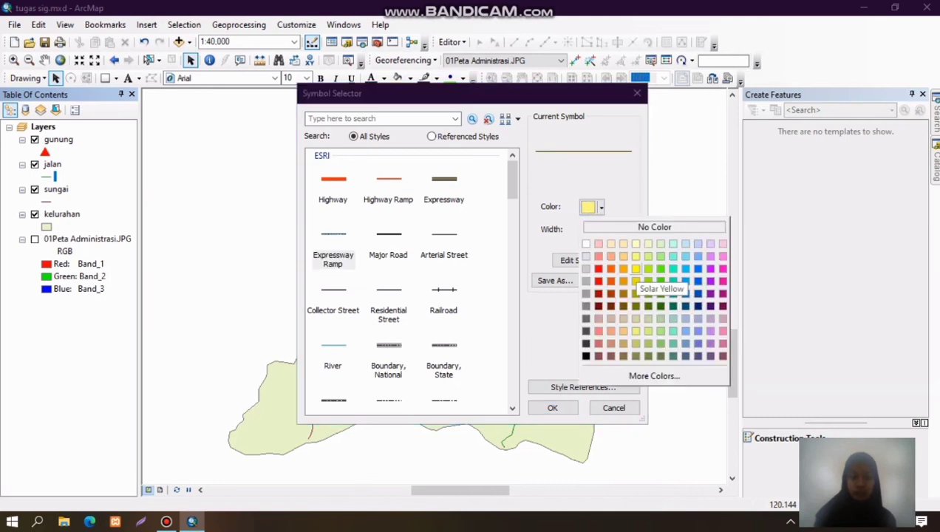
{"action": "left_click", "coordinate": [636, 281]}
{"action": "left_click", "coordinate": [552, 408]}
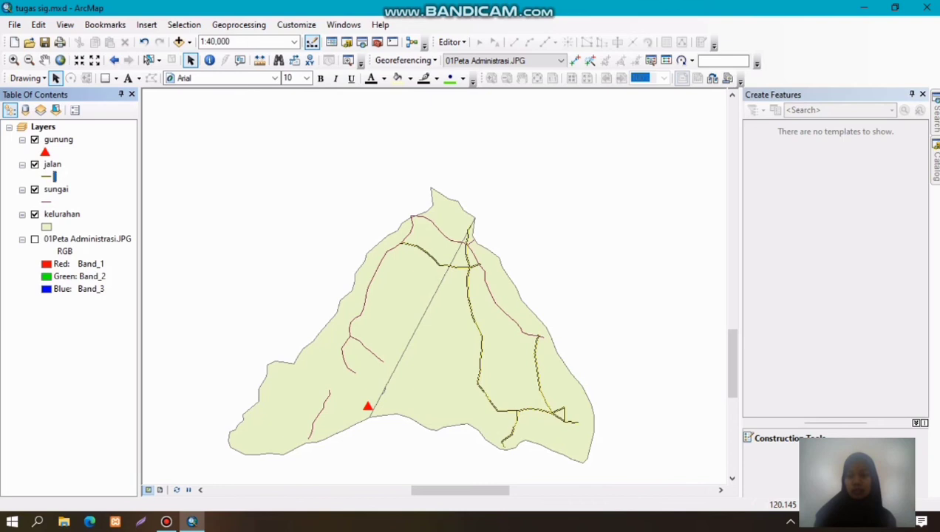
Step: Change the sungai layer's line symbol to the blue River style
{"action": "left_click", "coordinate": [53, 201]}
{"action": "scroll", "coordinate": [410, 280], "scroll_direction": "down", "scroll_amount": 3}
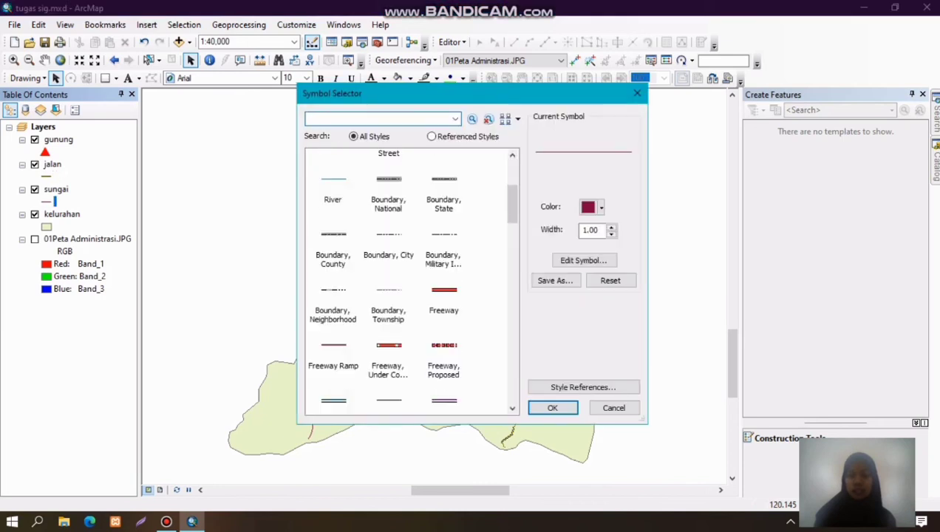
{"action": "left_click", "coordinate": [332, 191]}
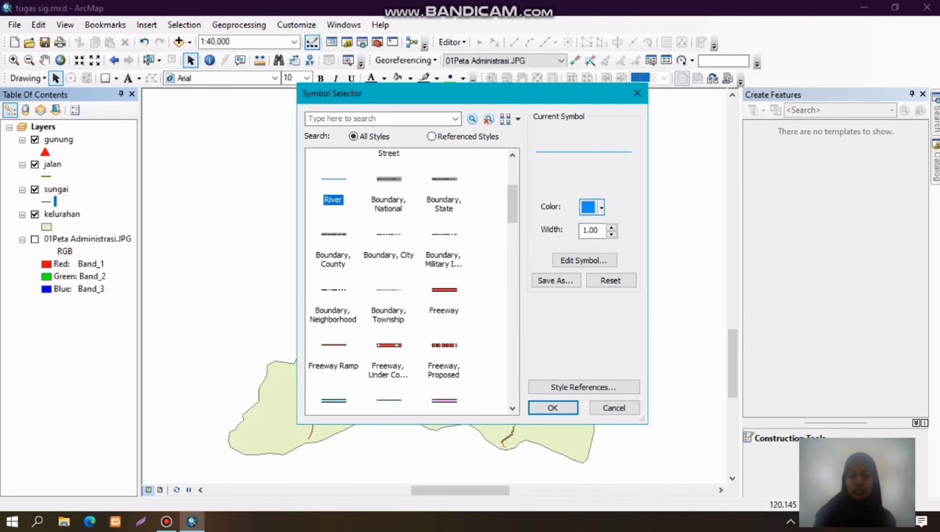
{"action": "left_click", "coordinate": [553, 408]}
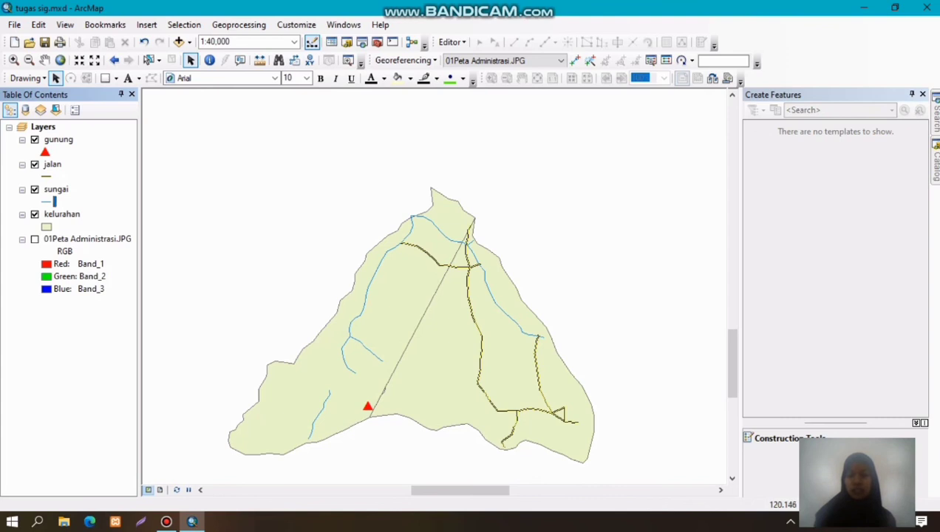
Step: Change the kelurahan layer's fill symbol to Beige
{"action": "left_click", "coordinate": [53, 226]}
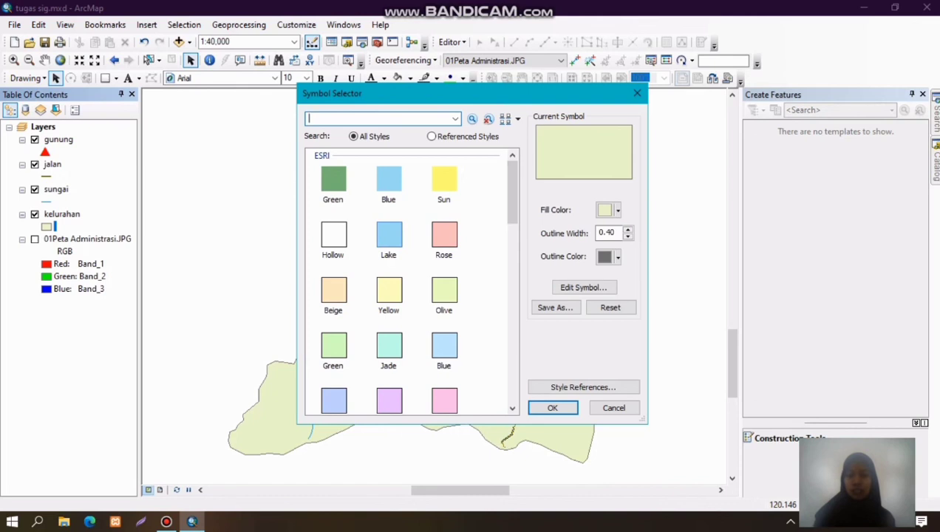
{"action": "scroll", "coordinate": [412, 284], "scroll_direction": "down", "scroll_amount": 6}
{"action": "scroll", "coordinate": [412, 284], "scroll_direction": "up", "scroll_amount": 5}
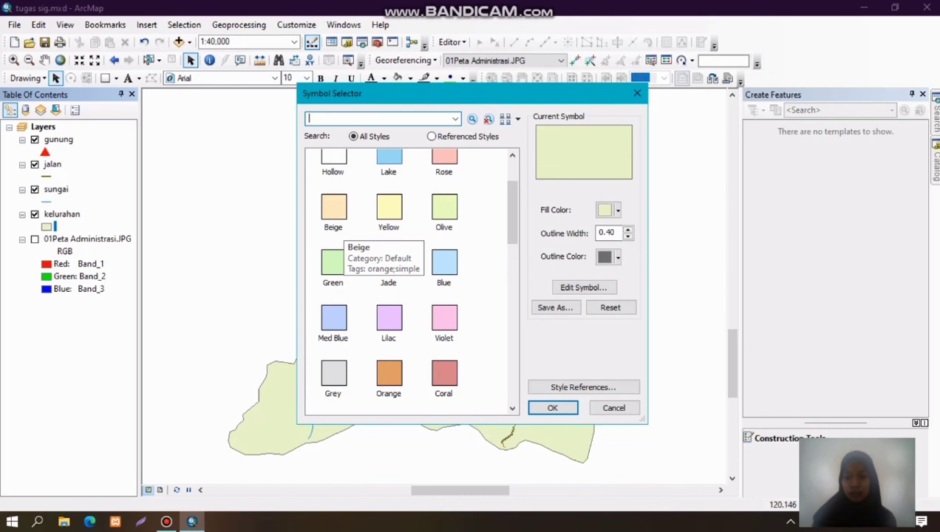
{"action": "left_click", "coordinate": [334, 208]}
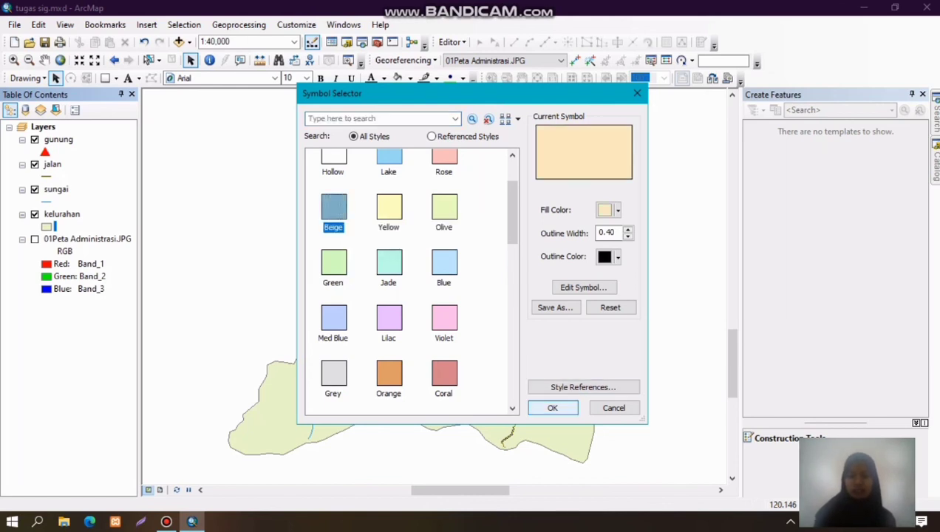
{"action": "left_click", "coordinate": [551, 407]}
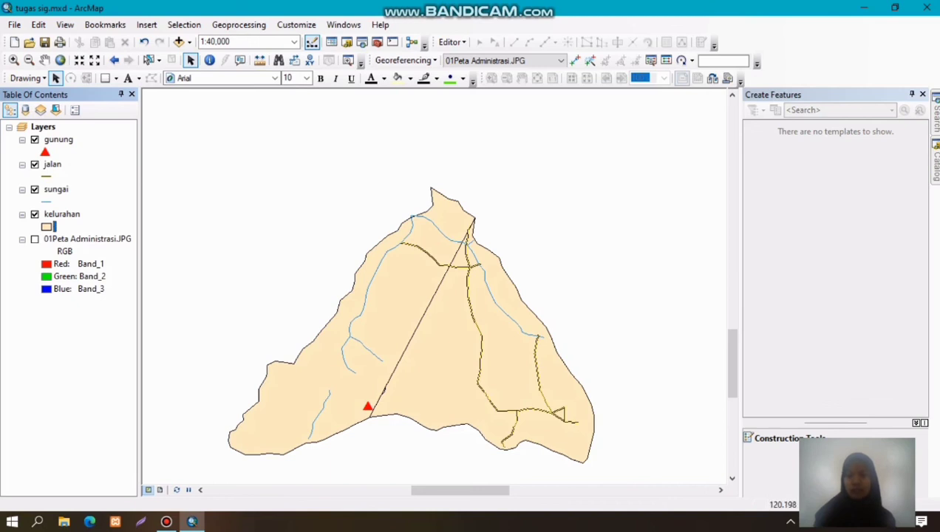